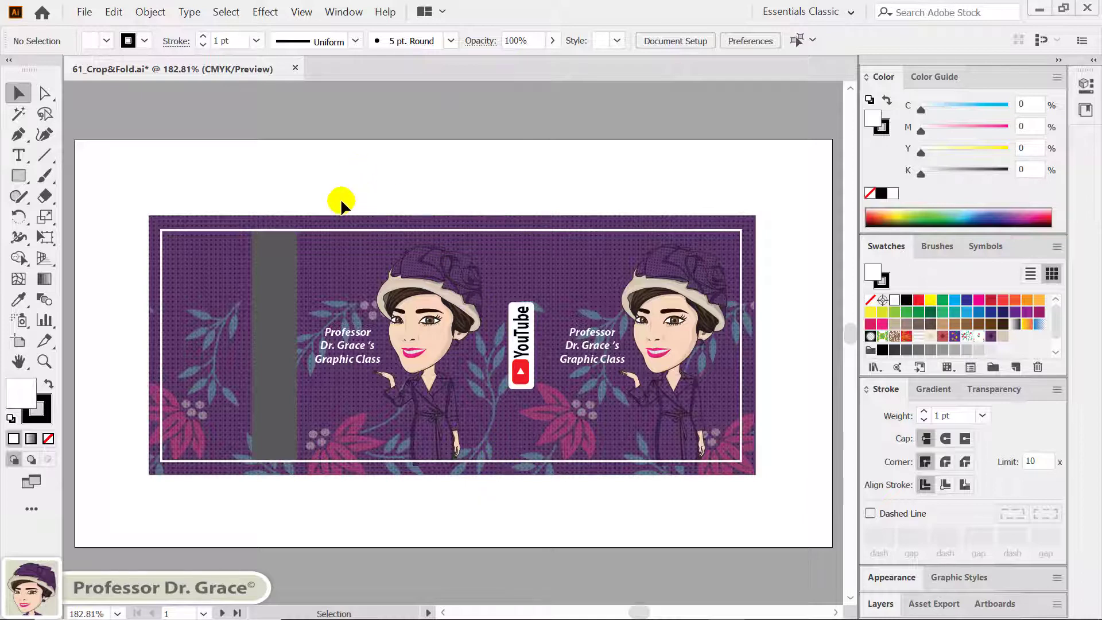
# Apply the Crop Marks effect to the white rectangle framing the mug banner, then deselect.
pyautogui.moveTo(324, 200); pyautogui.dragTo(333, 238)
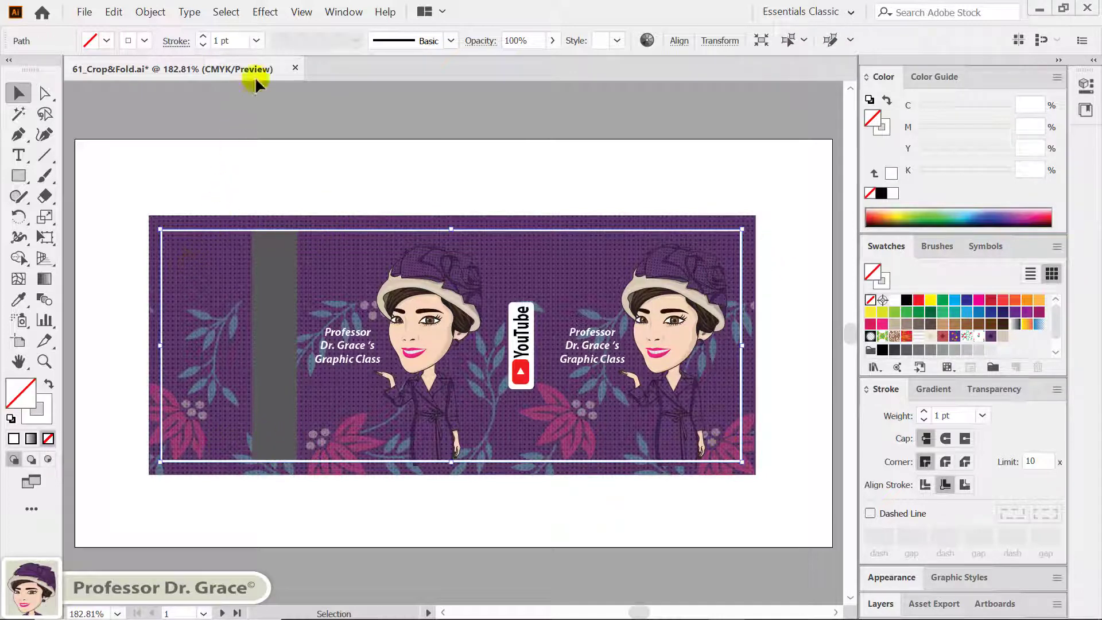
pyautogui.click(265, 12)
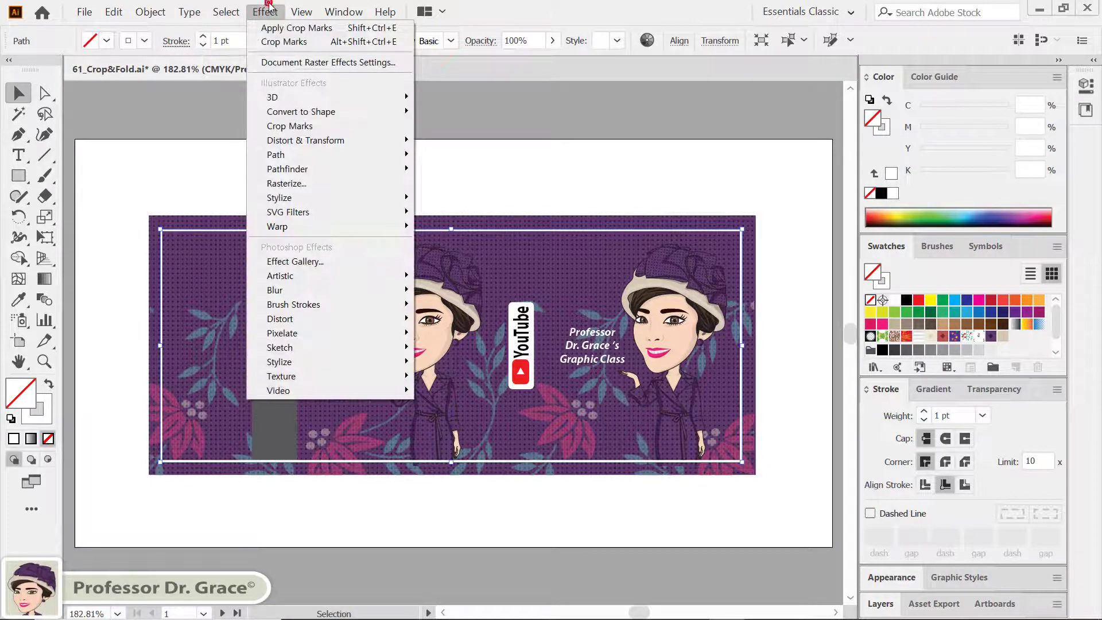
pyautogui.click(276, 126)
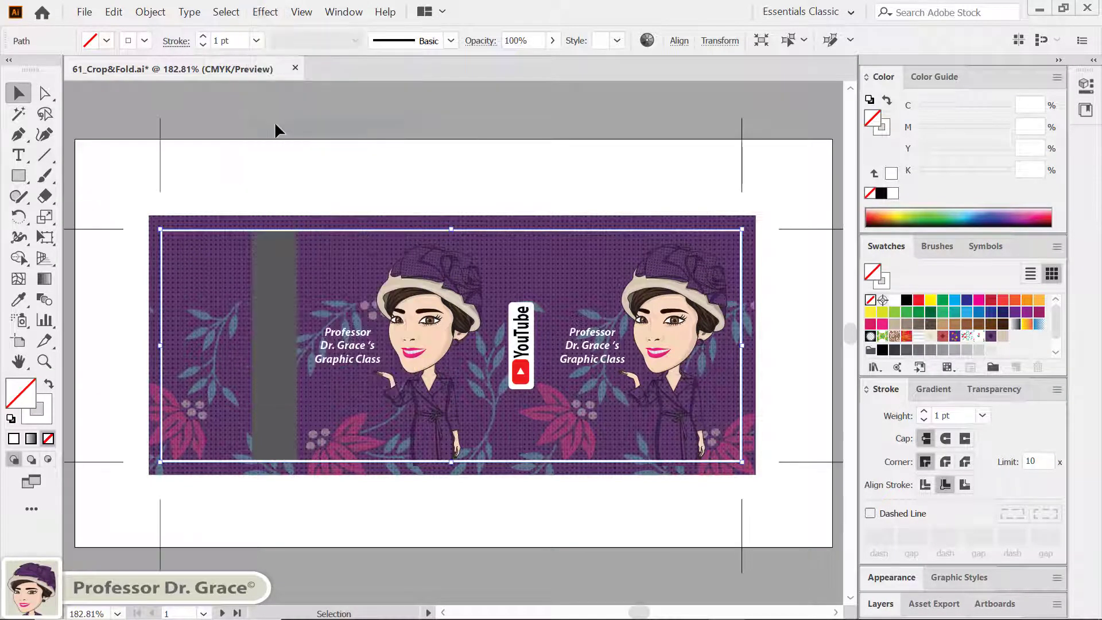
pyautogui.click(276, 122)
pyautogui.click(301, 151)
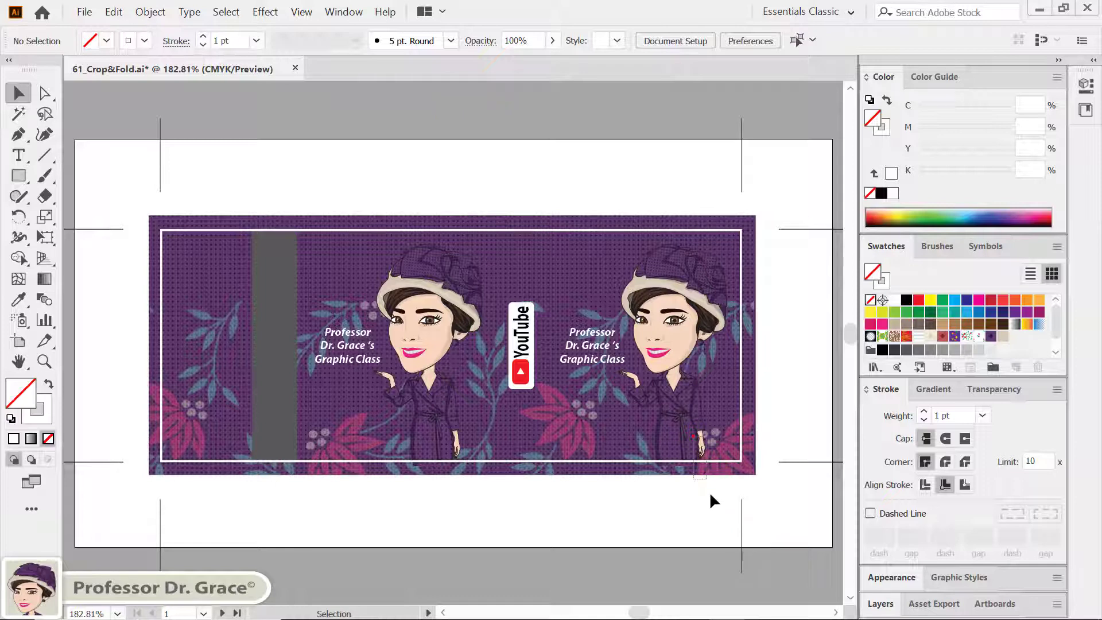
pyautogui.click(742, 461)
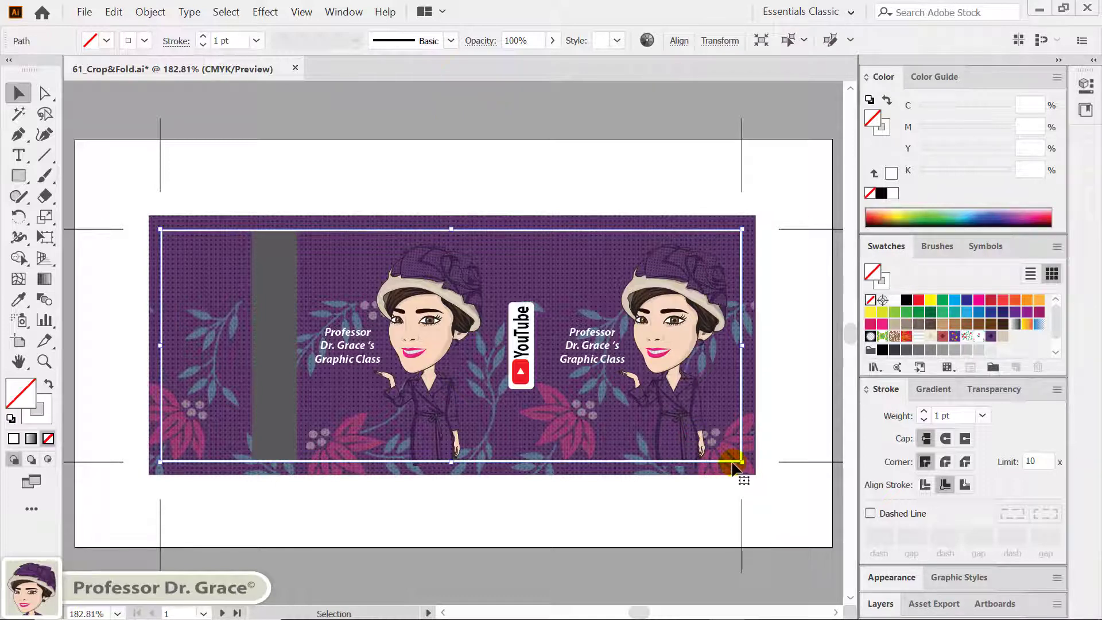
pyautogui.moveTo(731, 461); pyautogui.dragTo(718, 532)
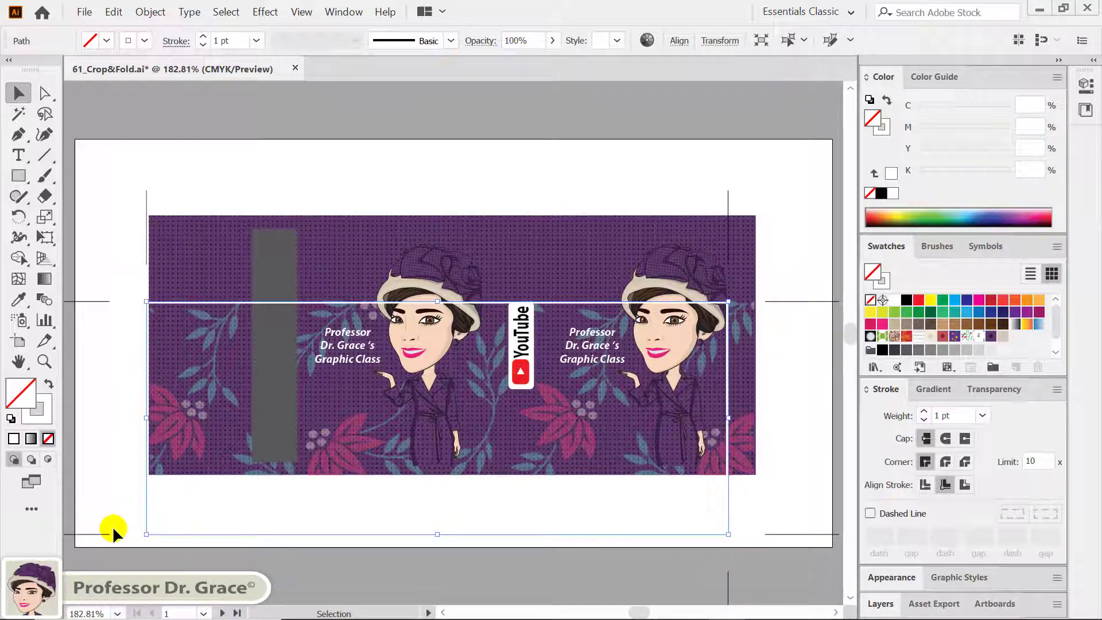
pyautogui.hotkey('ctrl', 'z')
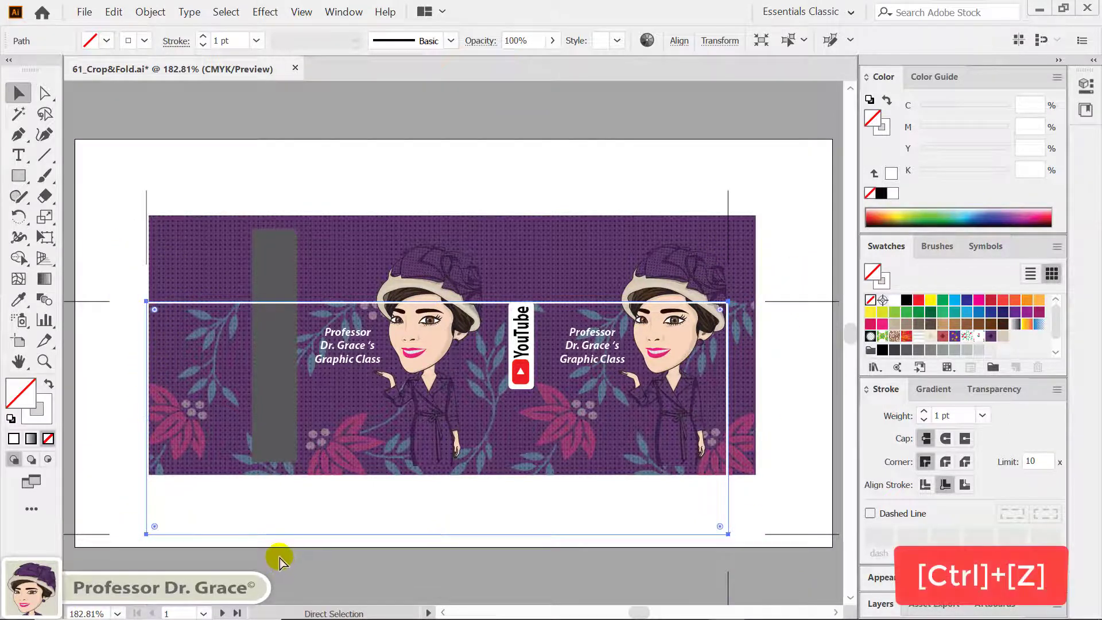
pyautogui.hotkey('ctrl', 'z')
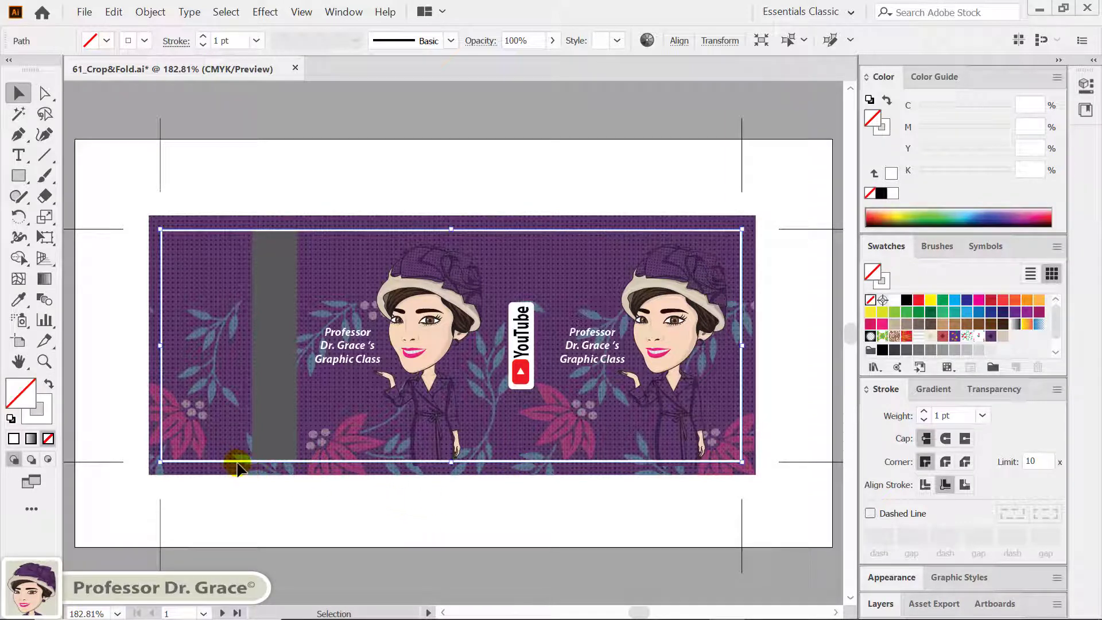
# Set the framing rectangle's stroke to None, leaving only its crop marks visible.
pyautogui.click(44, 418)
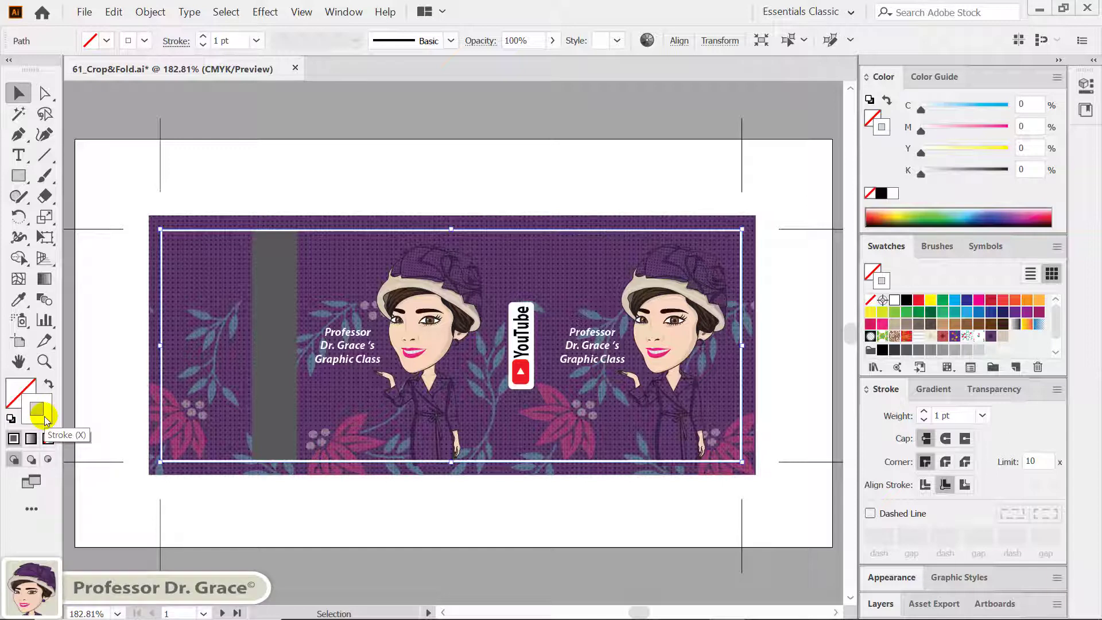
pyautogui.press('/')
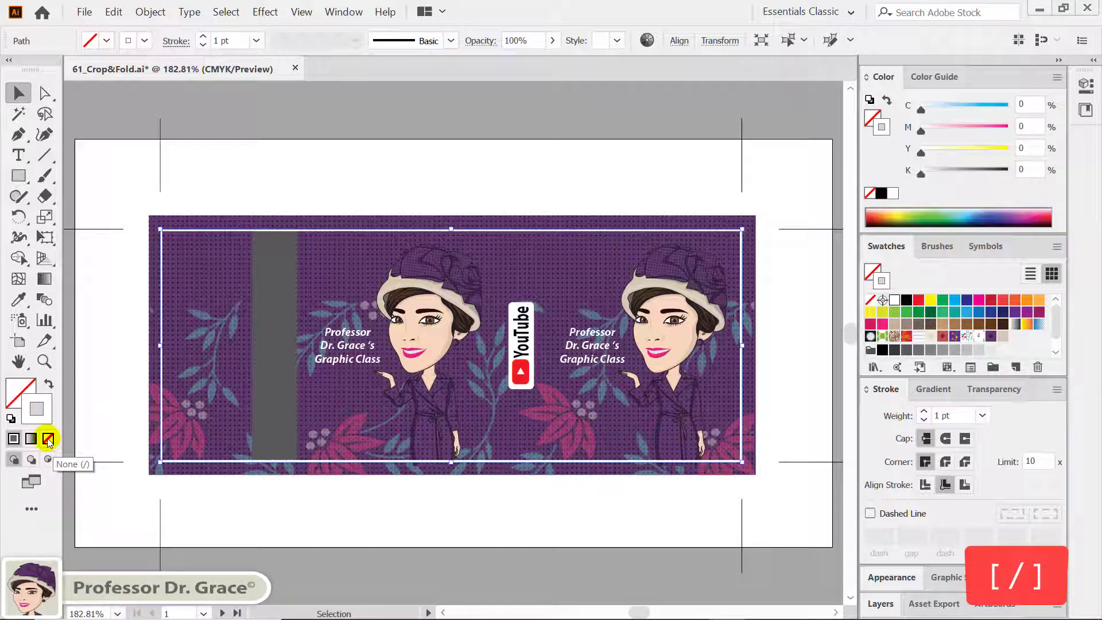
pyautogui.click(49, 439)
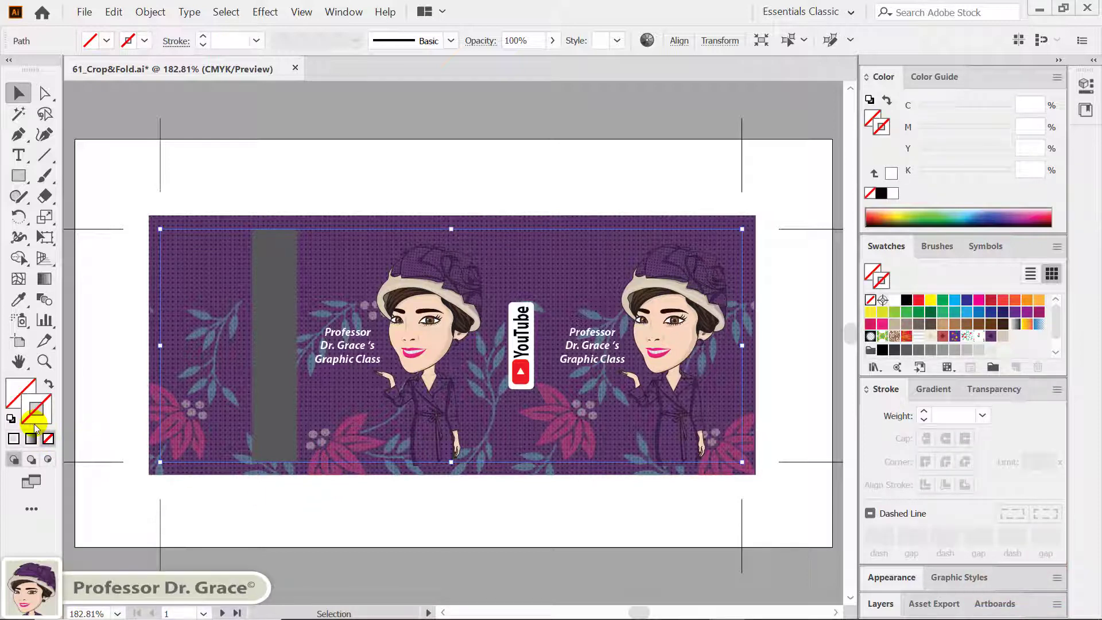
pyautogui.click(202, 498)
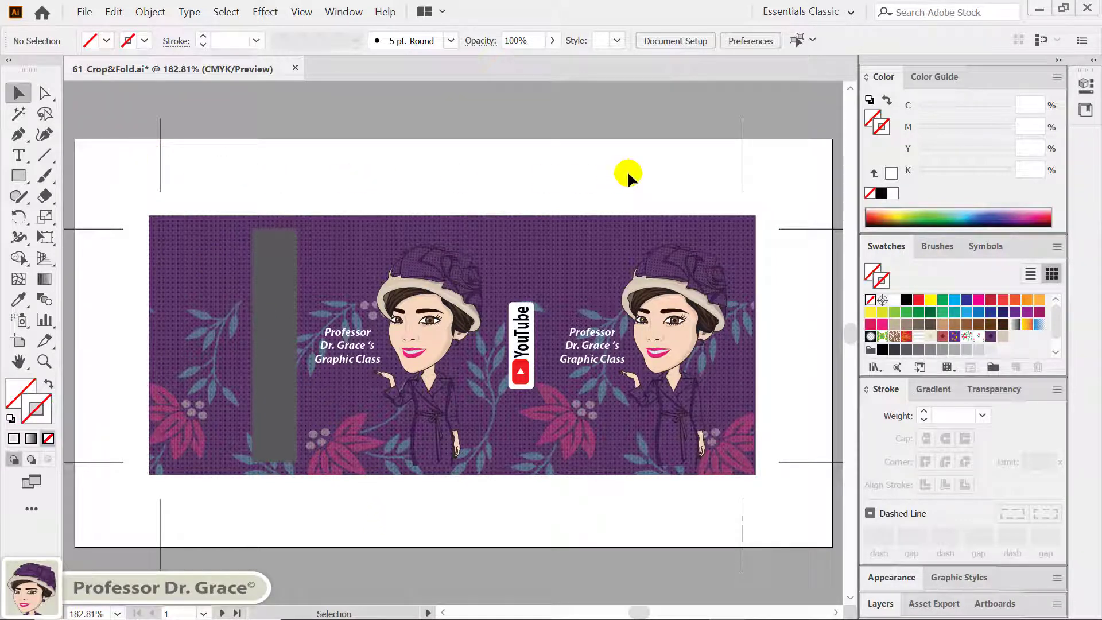
# Reselect the invisible framing rectangle over the banner with the Selection tool.
pyautogui.click(791, 173)
pyautogui.moveTo(797, 191); pyautogui.dragTo(802, 265)
pyautogui.click(340, 274)
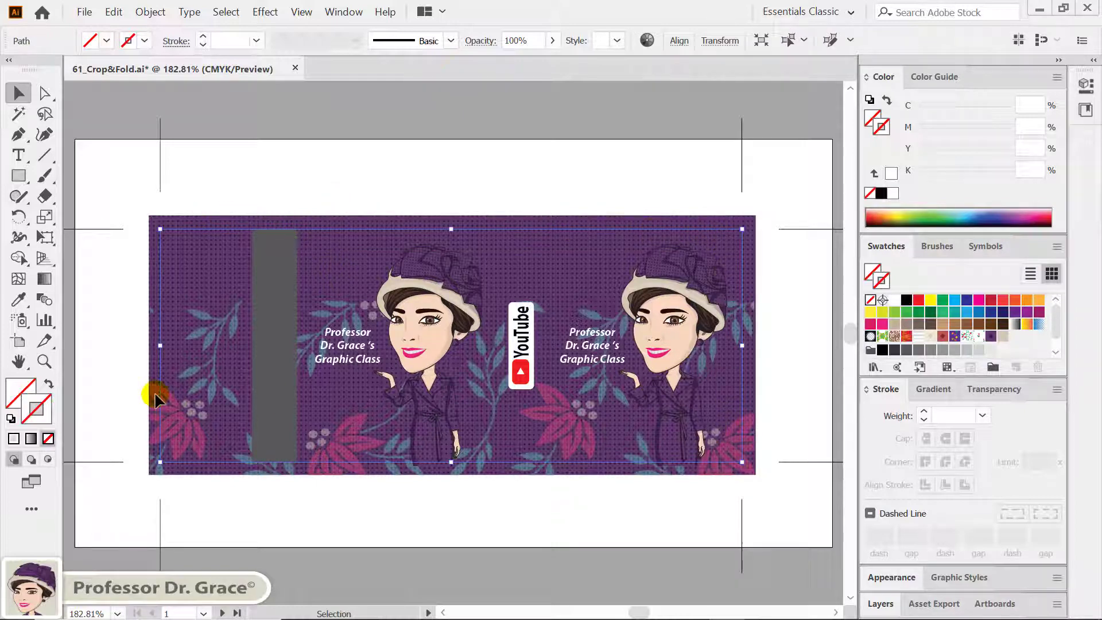
# Turn the crop marks effect into real trim-mark paths from the Object menu.
pyautogui.click(144, 12)
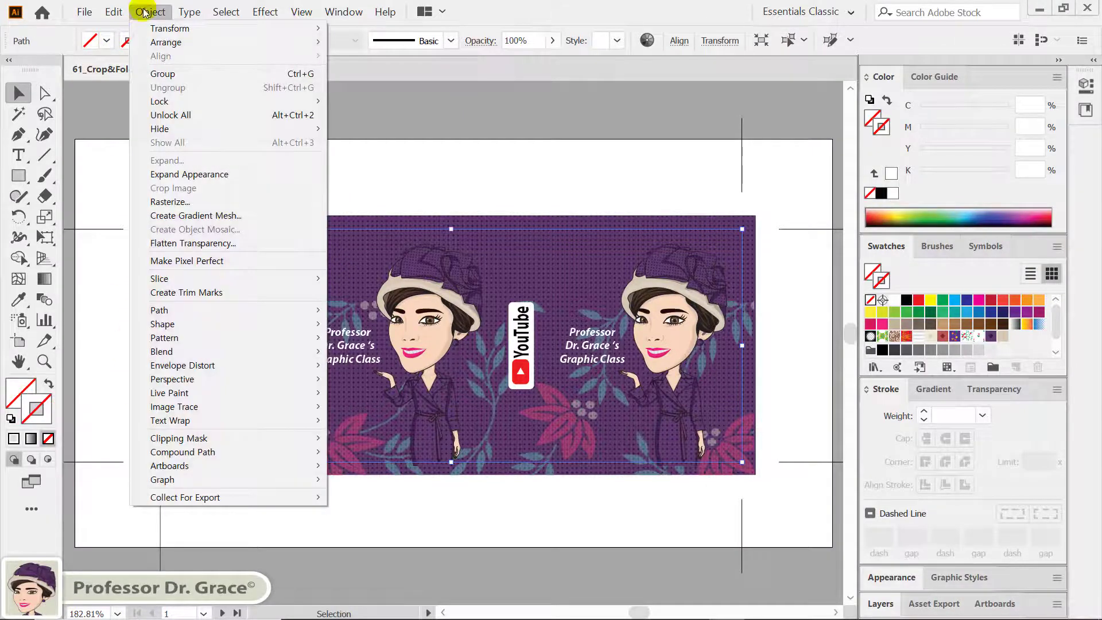
pyautogui.click(191, 173)
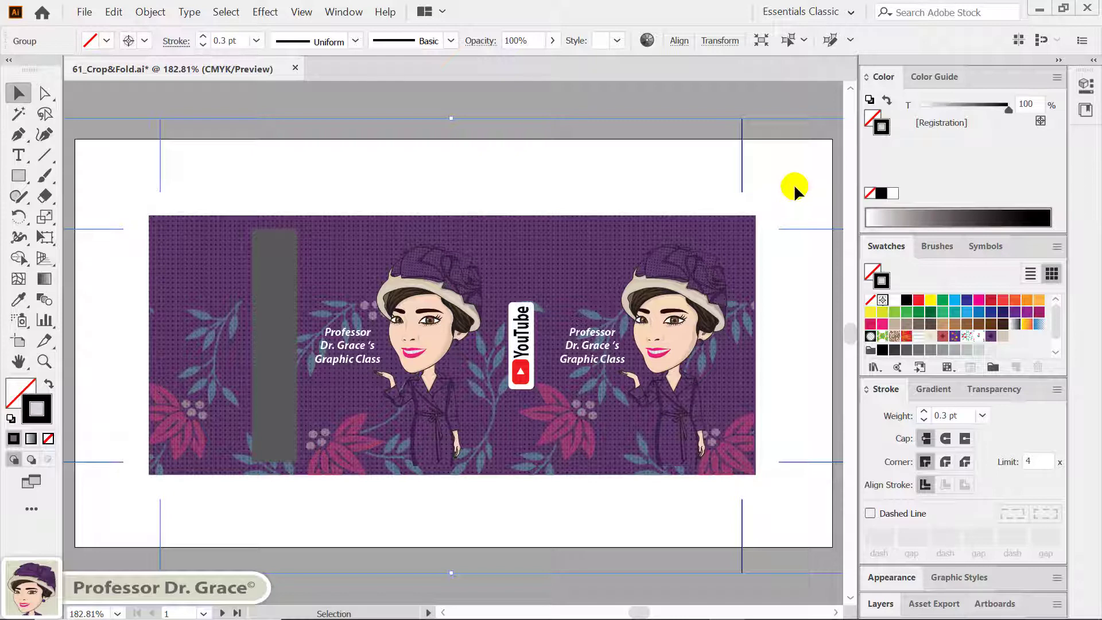
# Deselect the banner and show the guides with Ctrl+;.
pyautogui.click(795, 189)
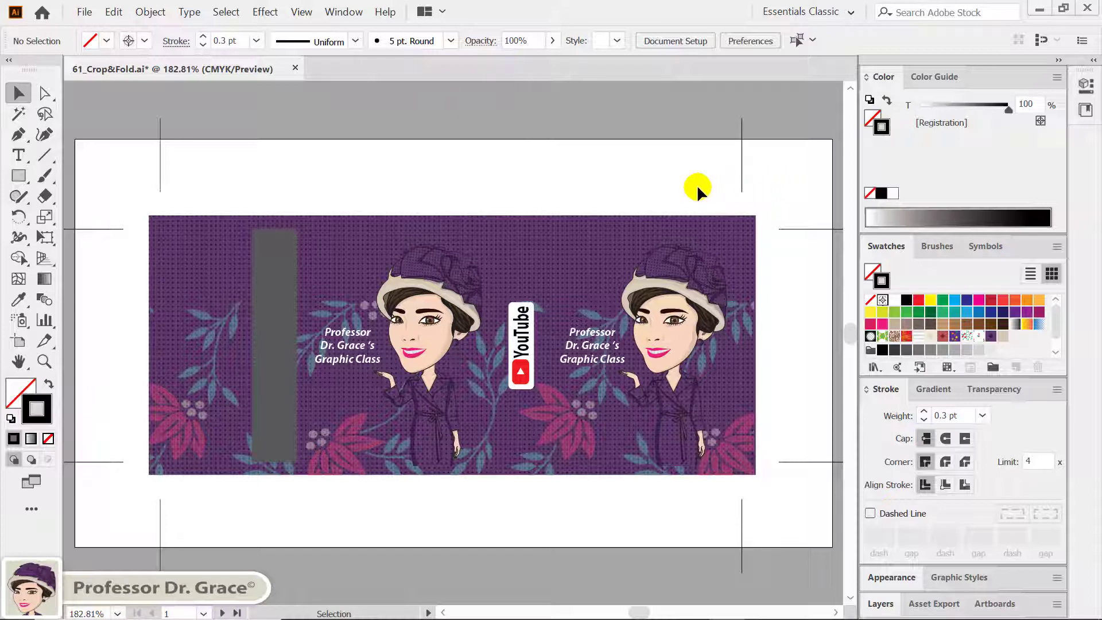
pyautogui.hotkey('ctrl', ';')
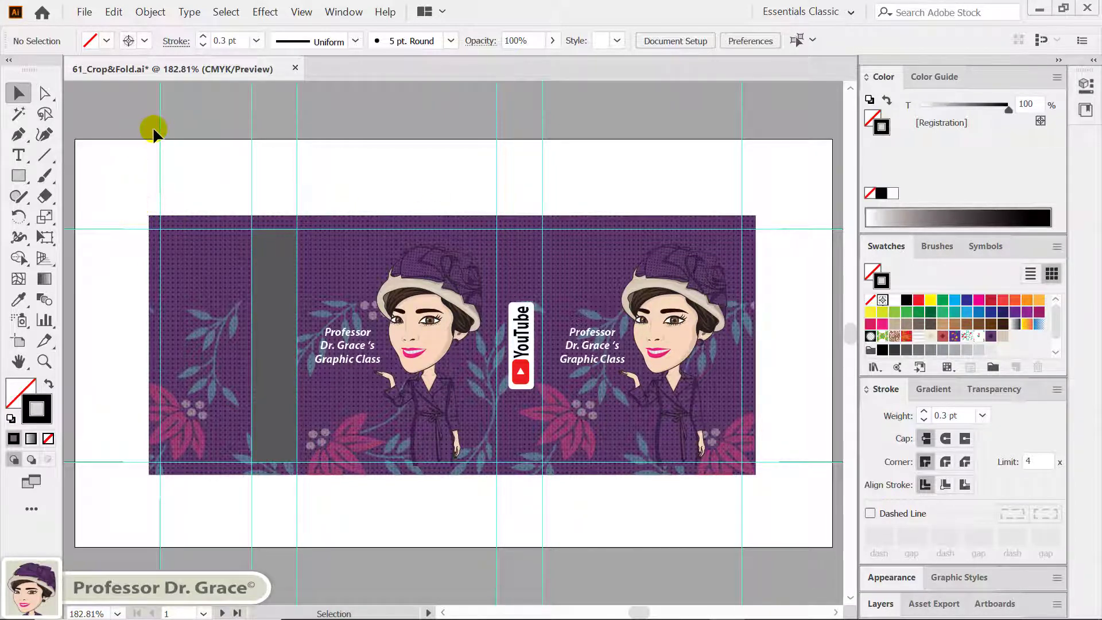
# Copy the top-left vertical crop mark straight right onto the guide at the grey strip's left edge.
pyautogui.click(46, 93)
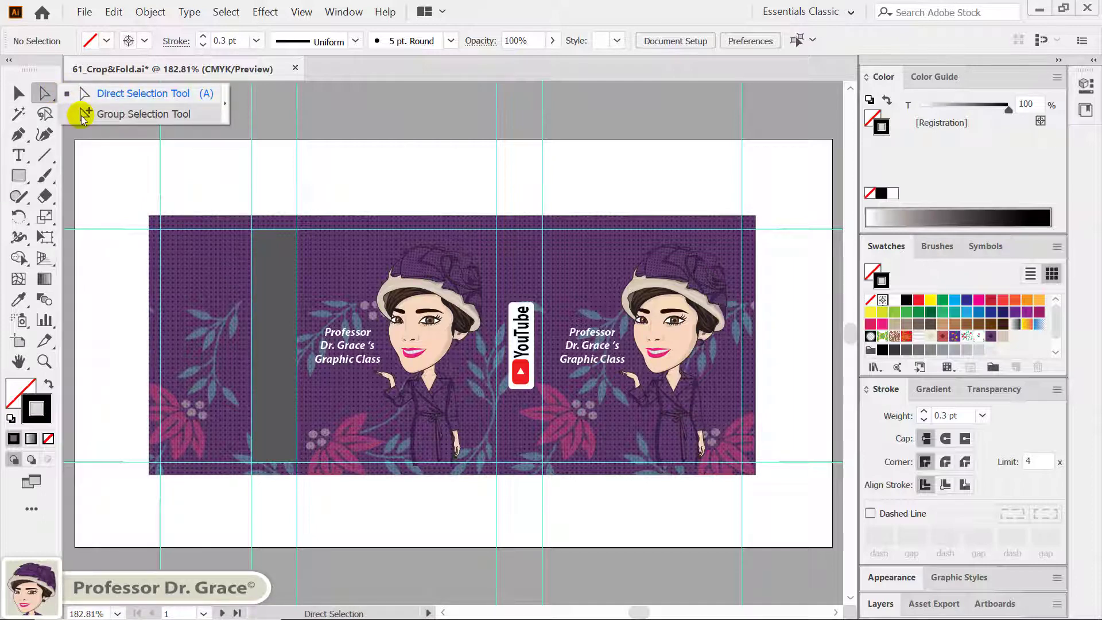
pyautogui.click(81, 115)
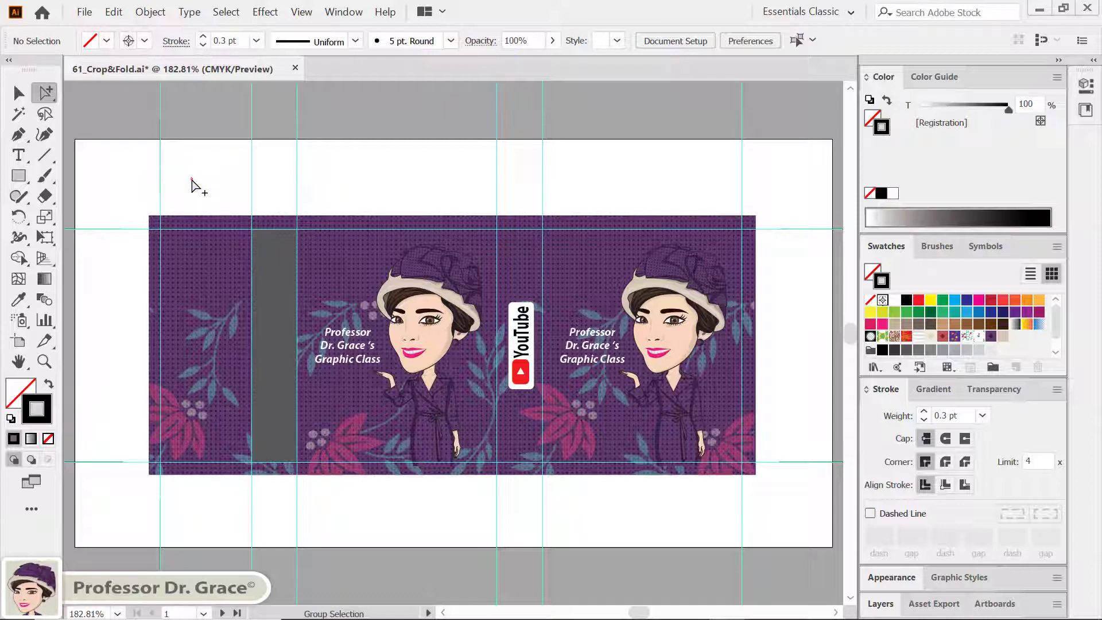
pyautogui.moveTo(192, 178); pyautogui.dragTo(123, 161)
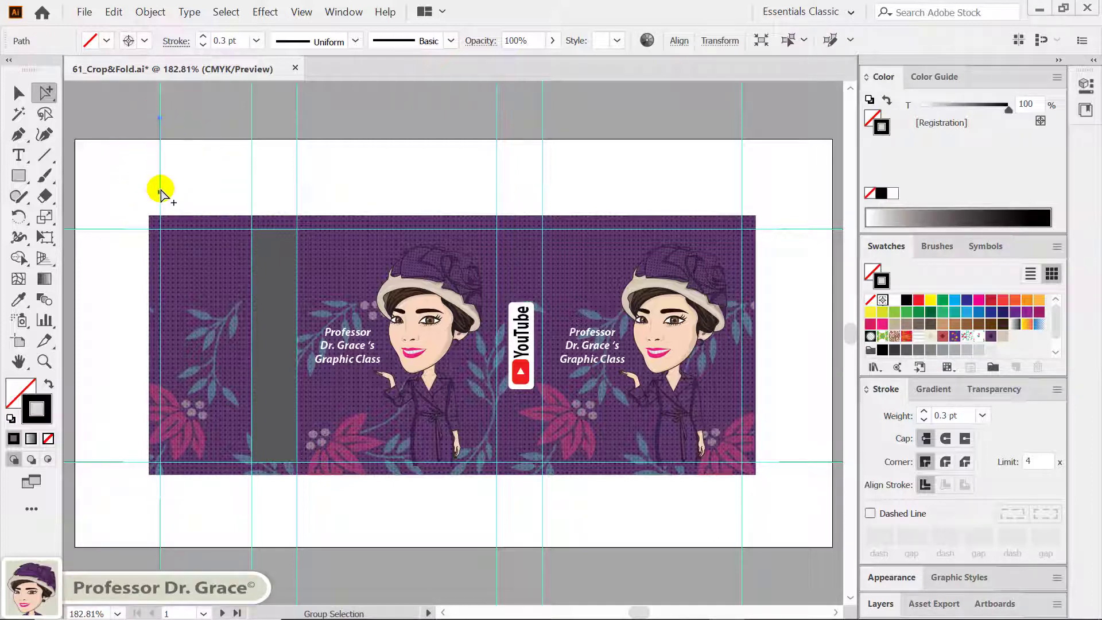
pyautogui.hotkey('alt', 'shift')
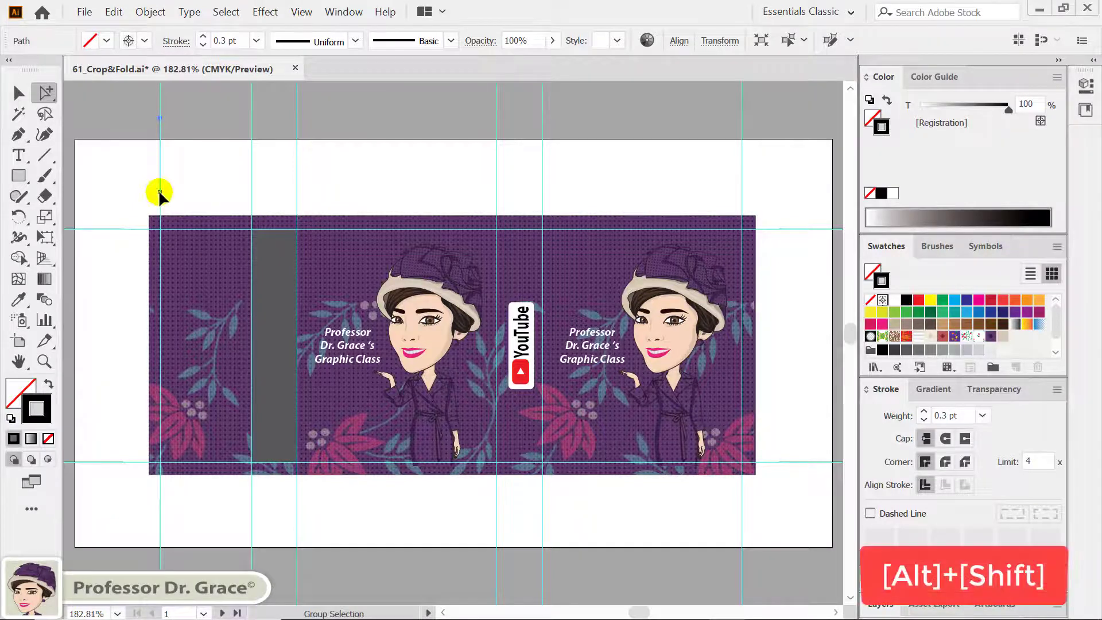
pyautogui.moveTo(159, 191); pyautogui.dragTo(251, 196)
pyautogui.moveTo(251, 196); pyautogui.dragTo(253, 199)
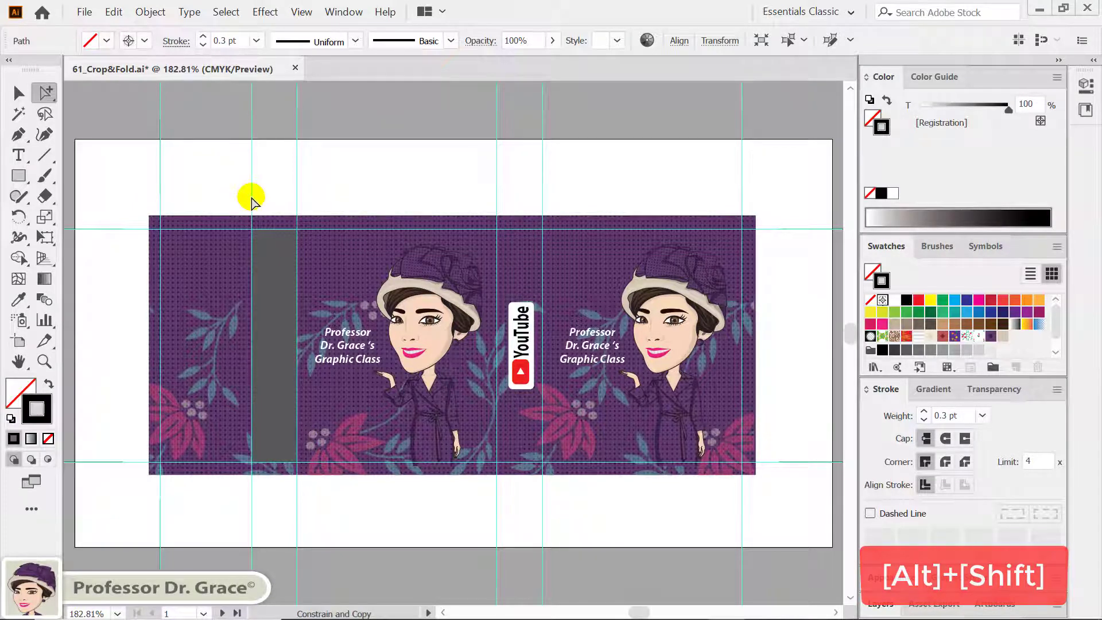
pyautogui.press('alt')
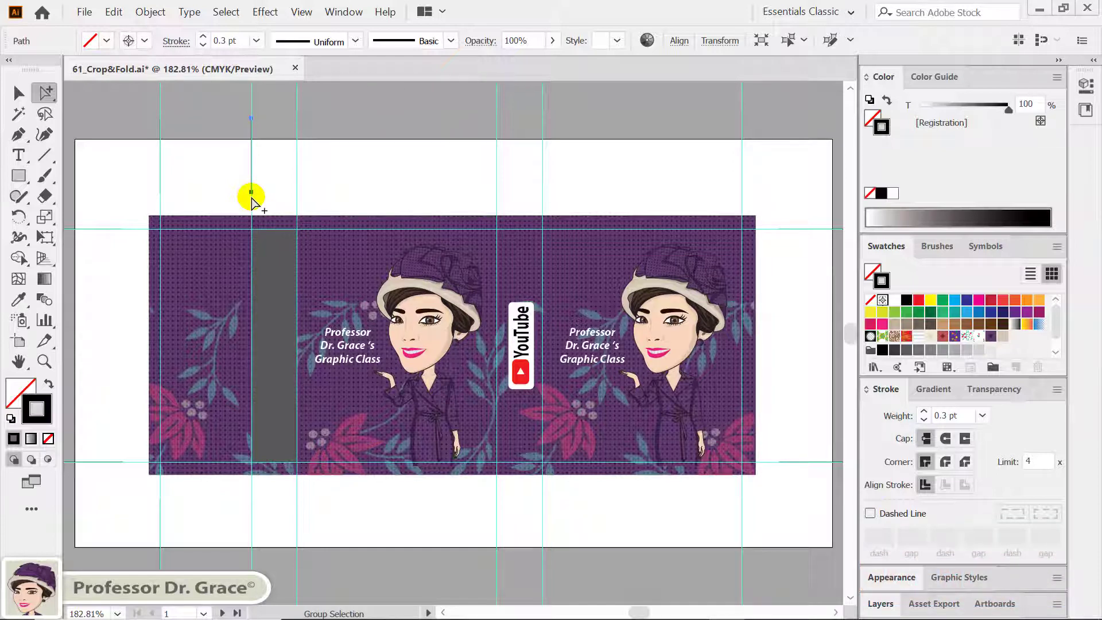
# Make the copied fold line dashed with a 2 pt dash.
pyautogui.click(870, 513)
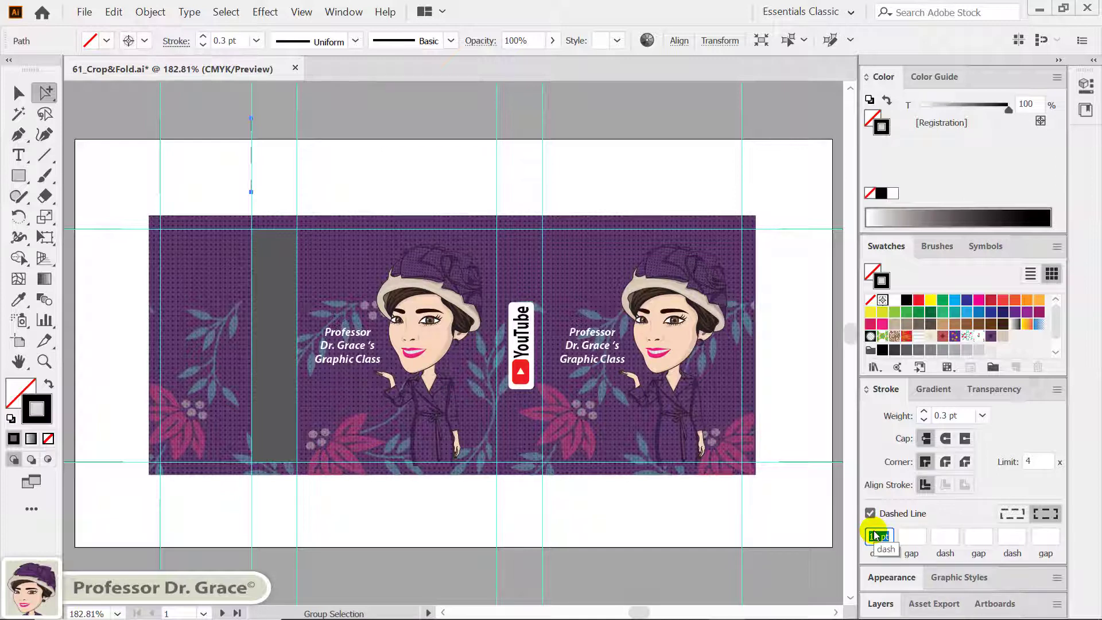
pyautogui.write('2')
pyautogui.press('Return')
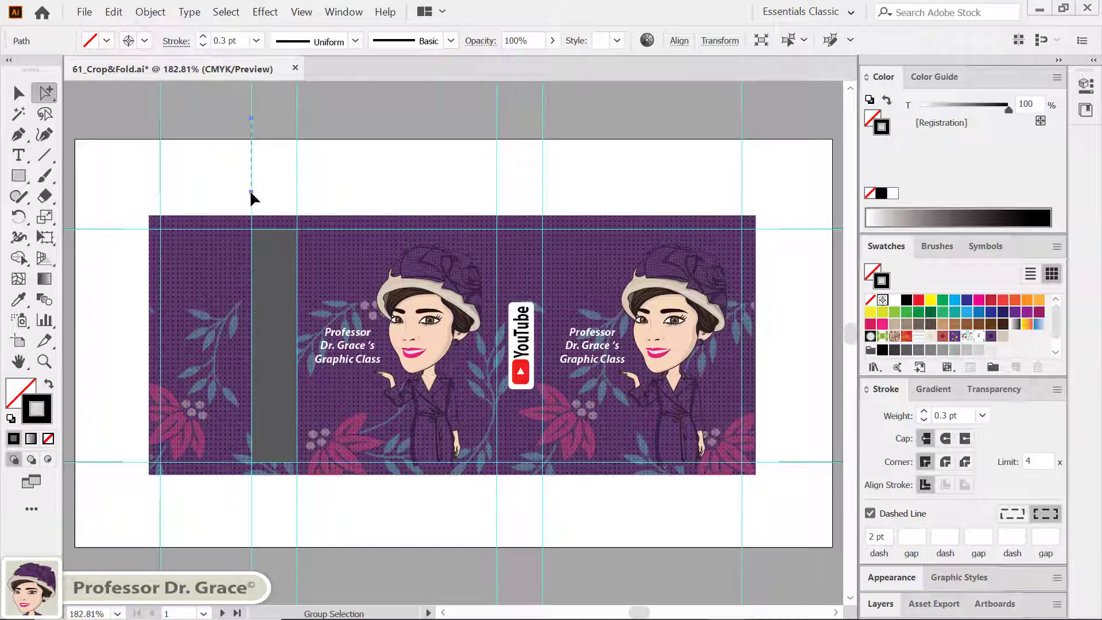
# Copy the dashed fold line onto the next guide right and reset default fill and stroke.
pyautogui.moveTo(250, 193); pyautogui.dragTo(295, 195)
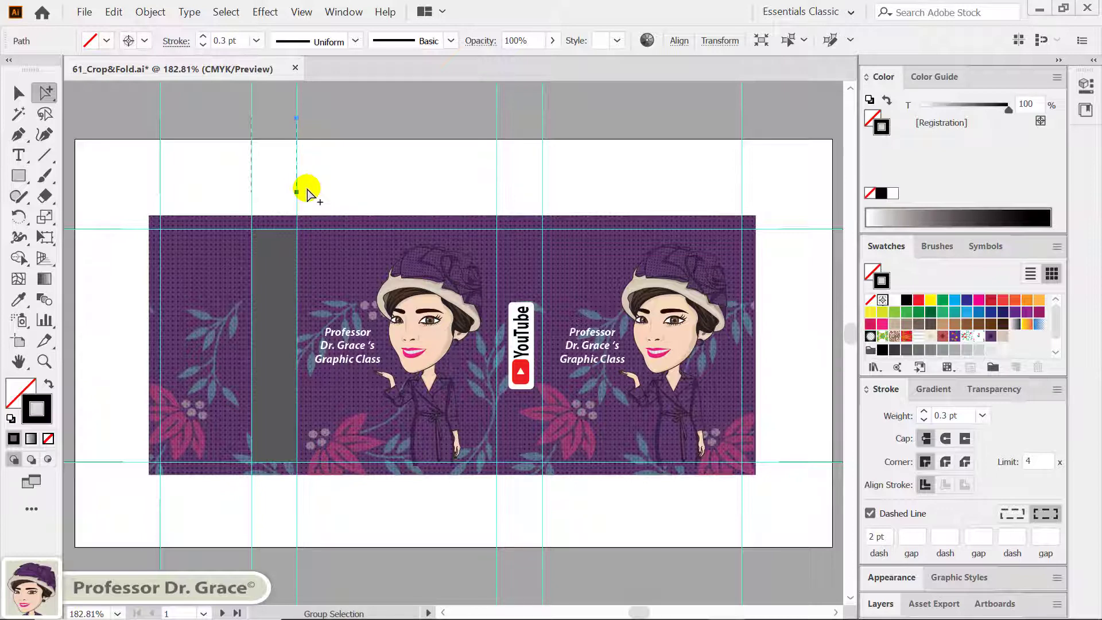
pyautogui.click(306, 192)
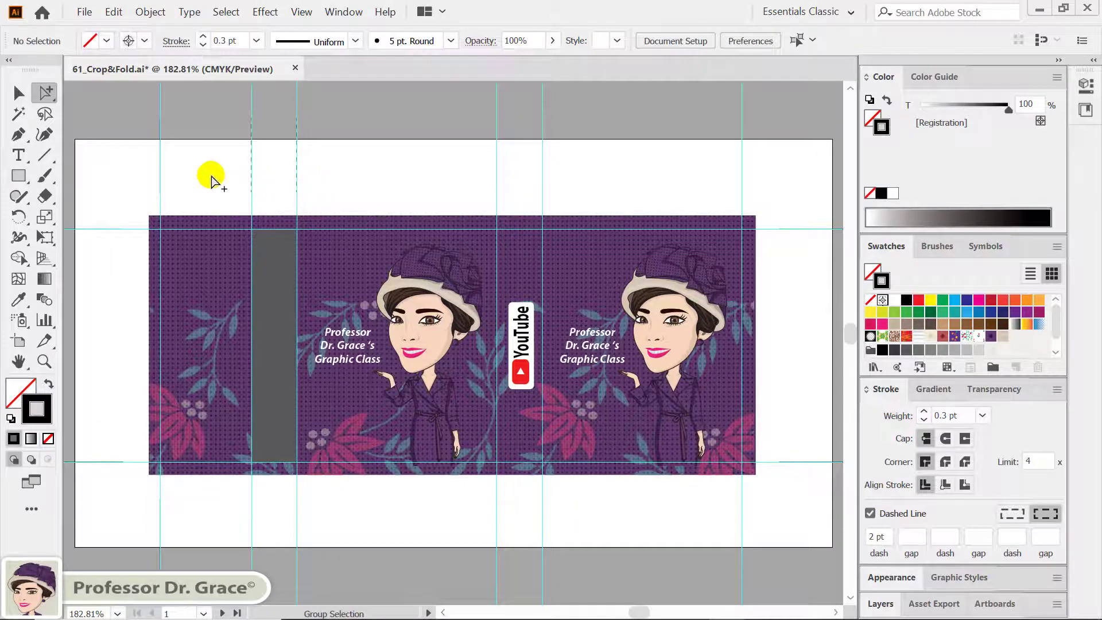
pyautogui.press('d')
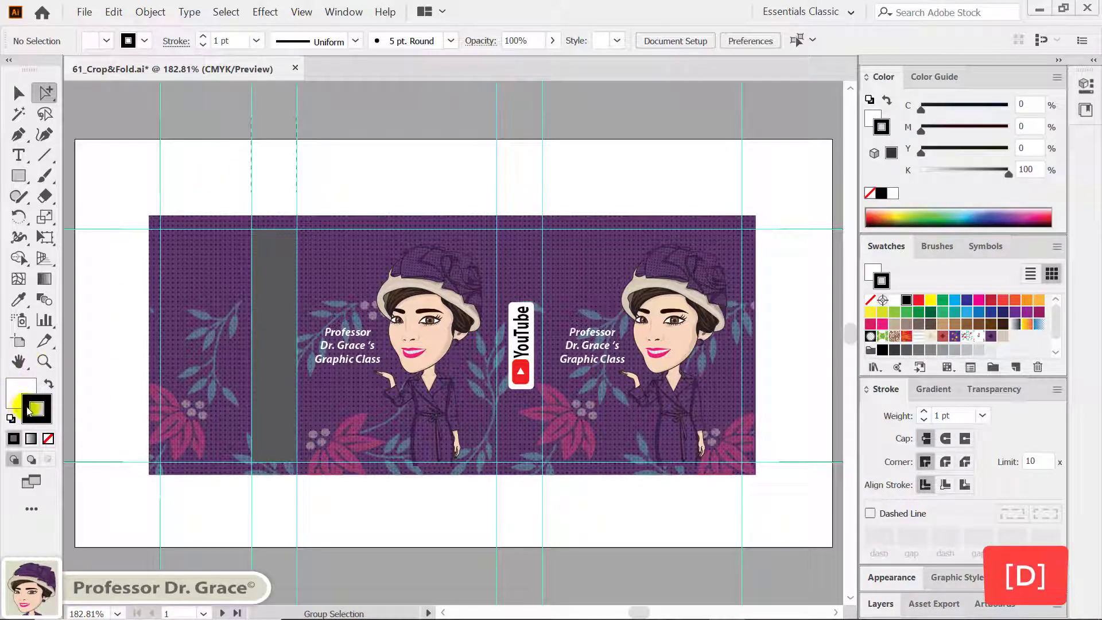
# With fill set to None, draw a vertical line above the banner along the centre guide.
pyautogui.click(48, 439)
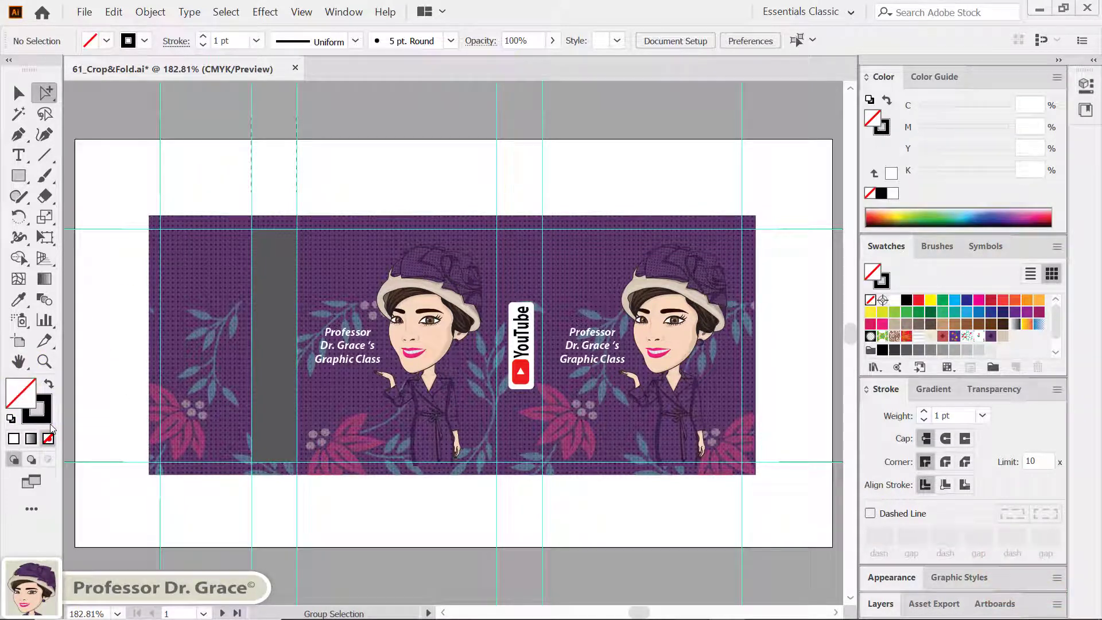
pyautogui.press('\\')
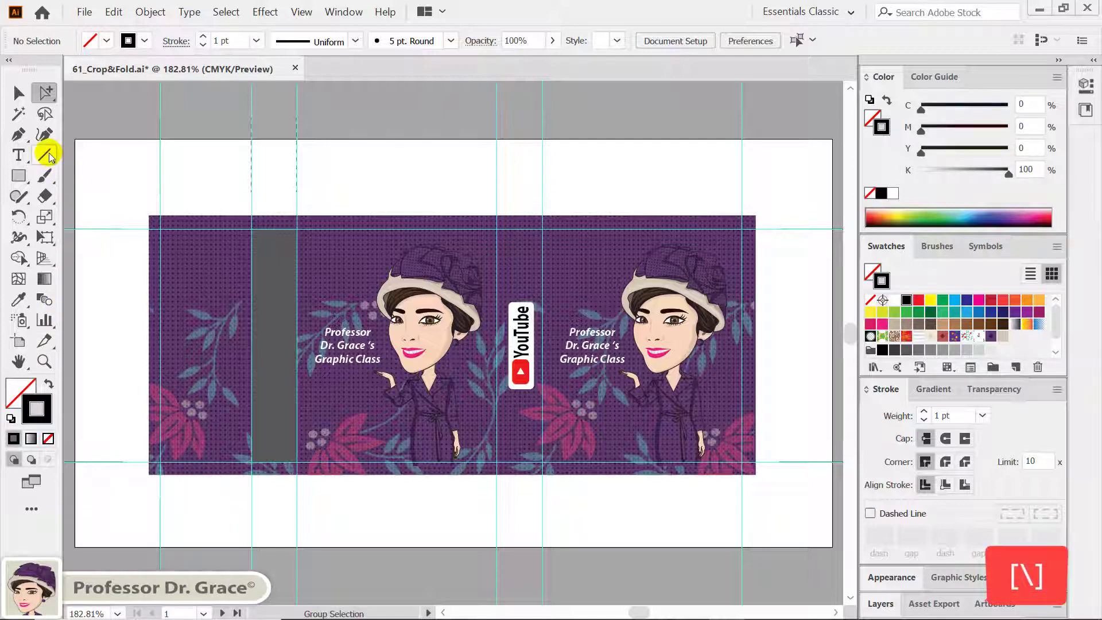
pyautogui.moveTo(51, 157); pyautogui.dragTo(111, 153)
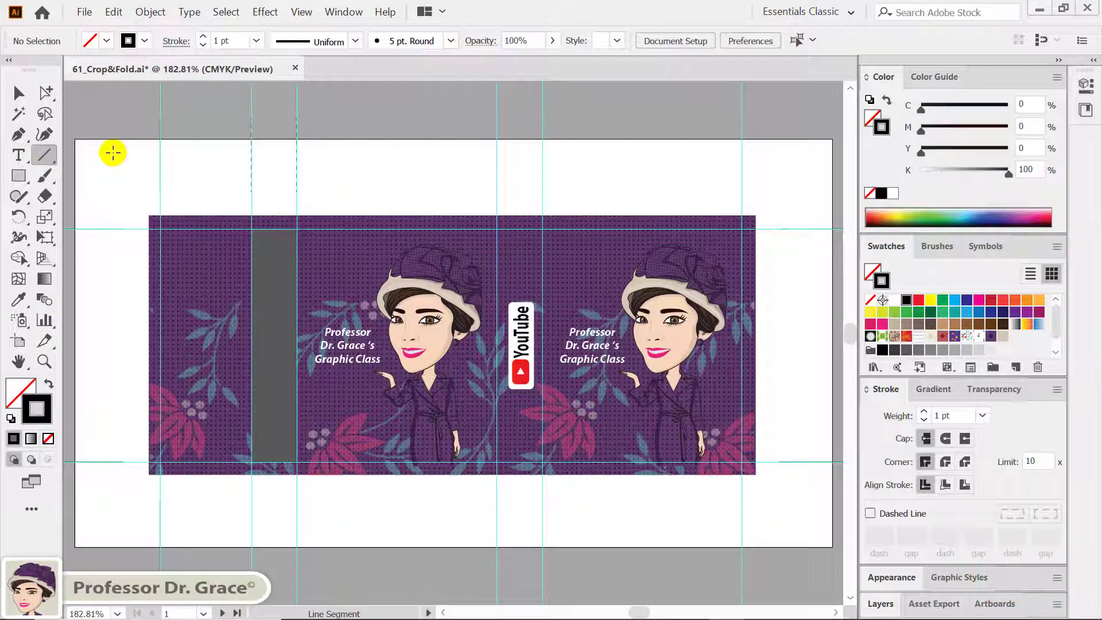
pyautogui.press('shift')
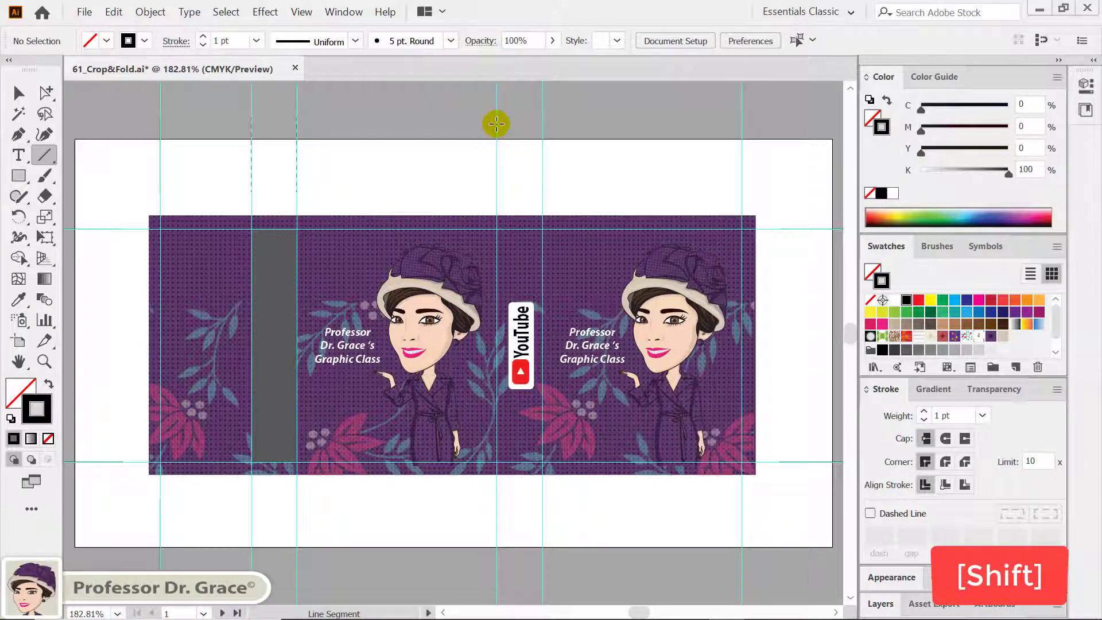
pyautogui.moveTo(496, 123); pyautogui.dragTo(493, 194)
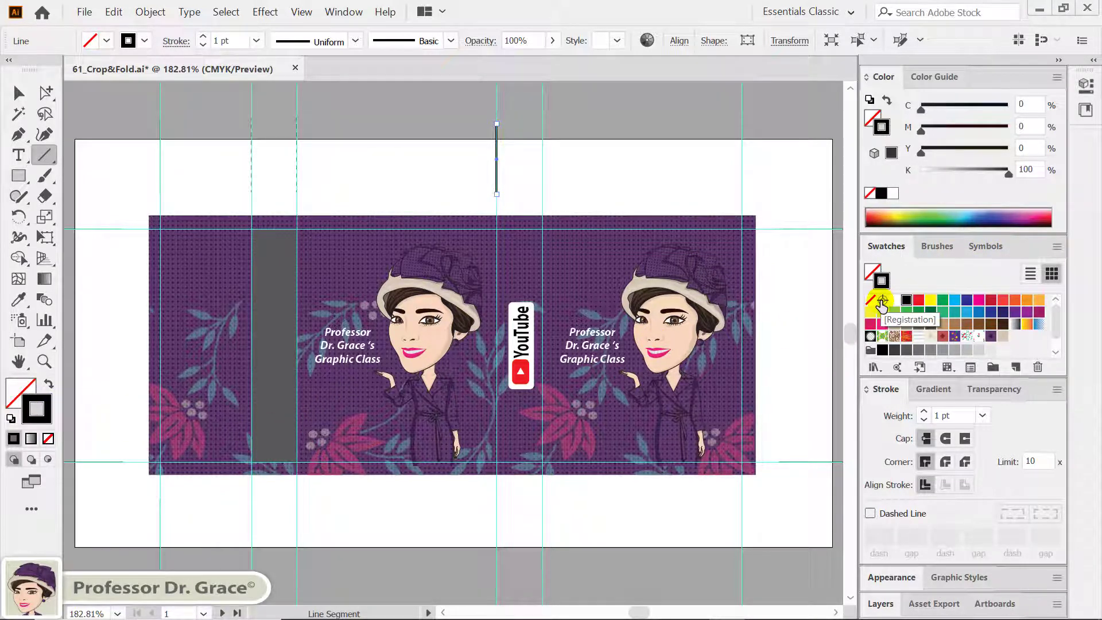
# Give the new line Registration colour, 0.3 pt weight and a dashed stroke, then deselect.
pyautogui.click(881, 301)
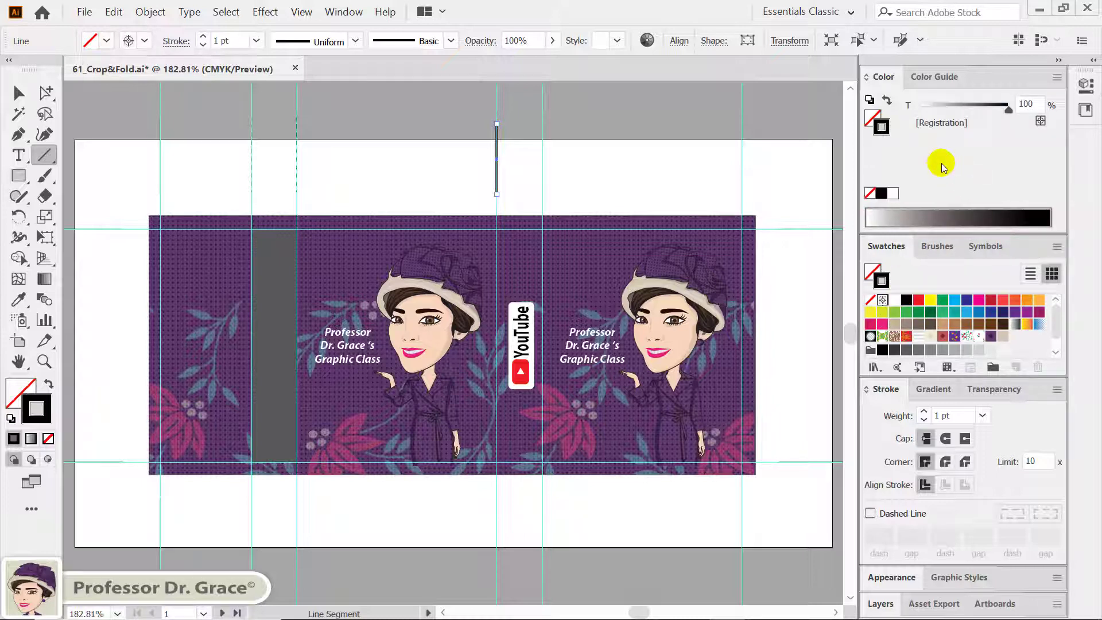
pyautogui.click(962, 416)
pyautogui.write('0')
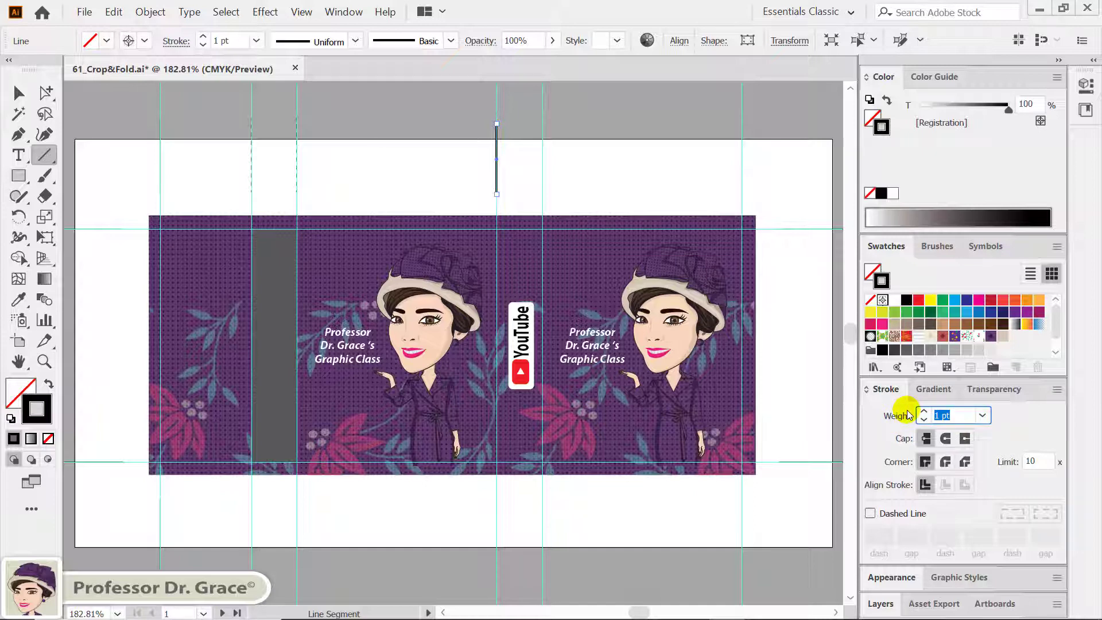
pyautogui.write('.3')
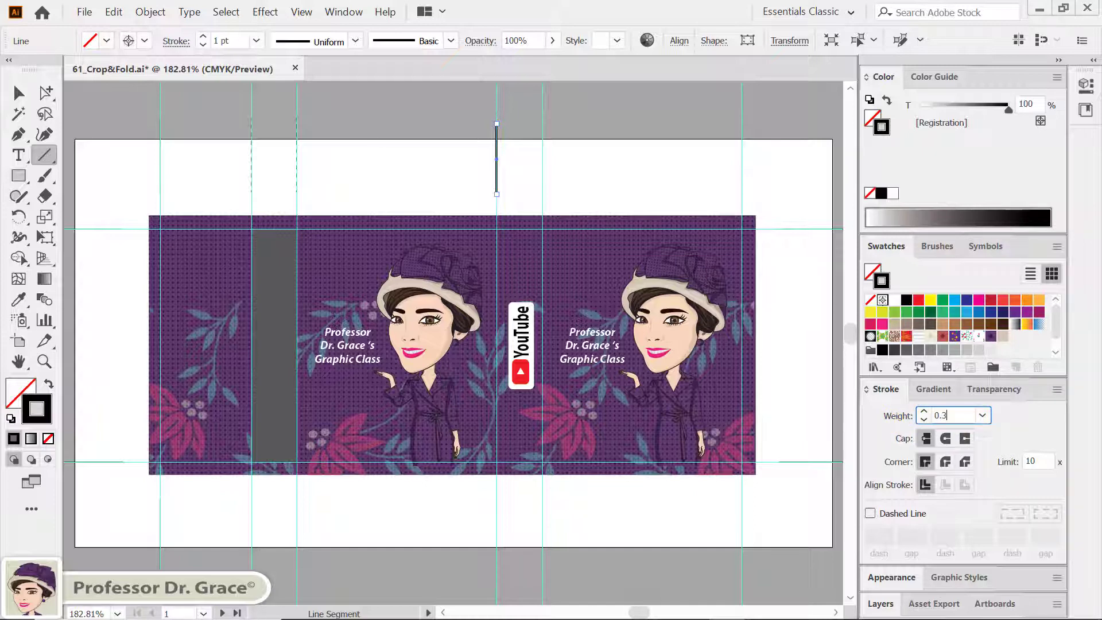
pyautogui.press('Return')
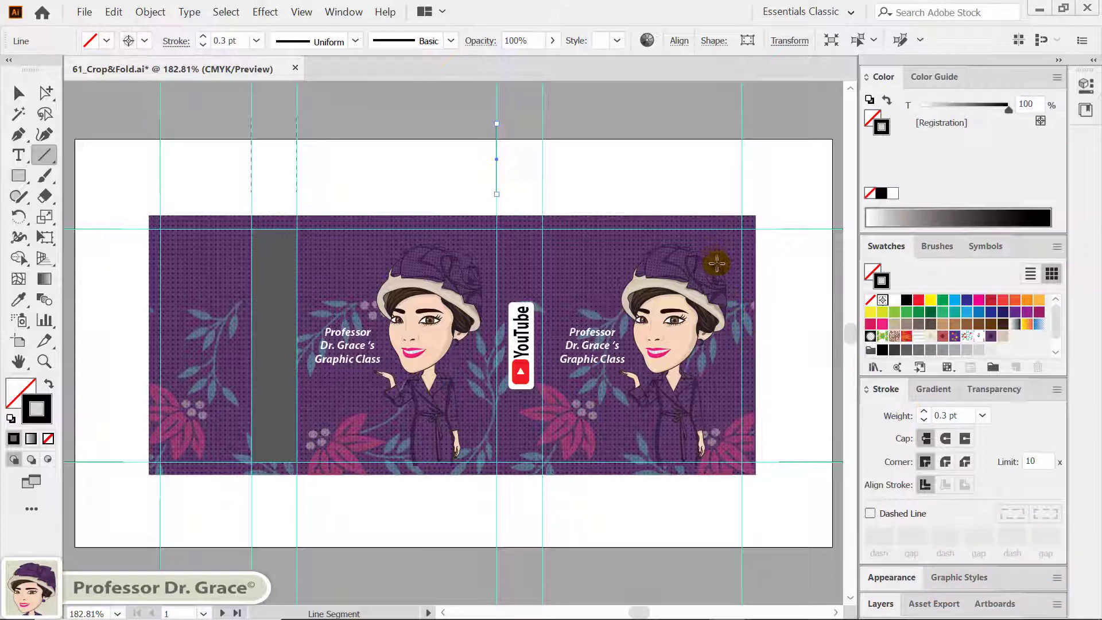
pyautogui.click(870, 513)
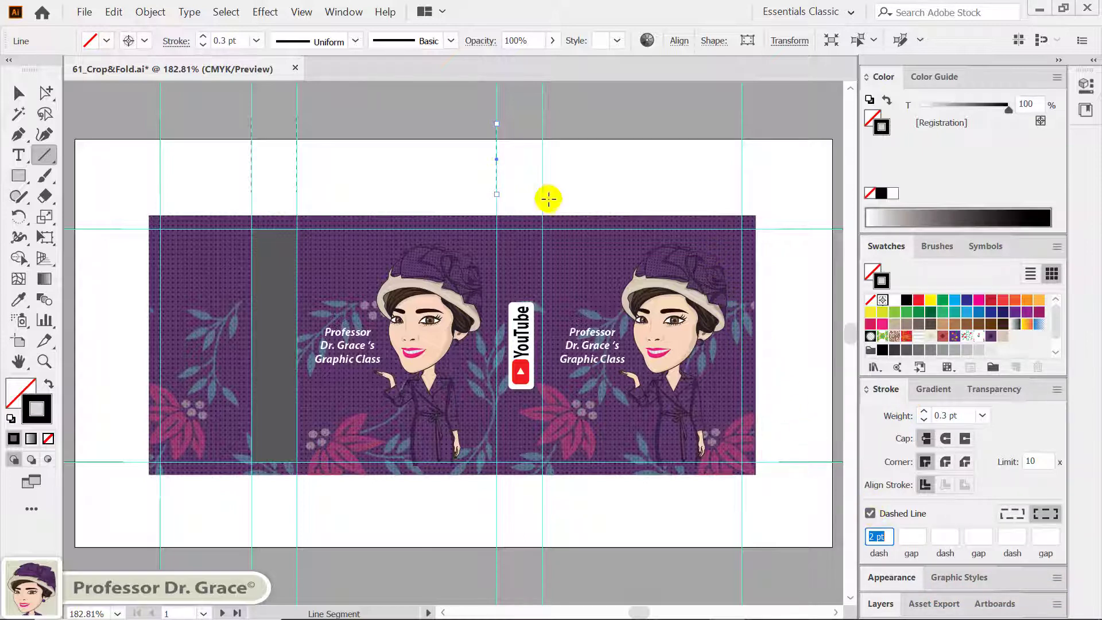
pyautogui.click(47, 95)
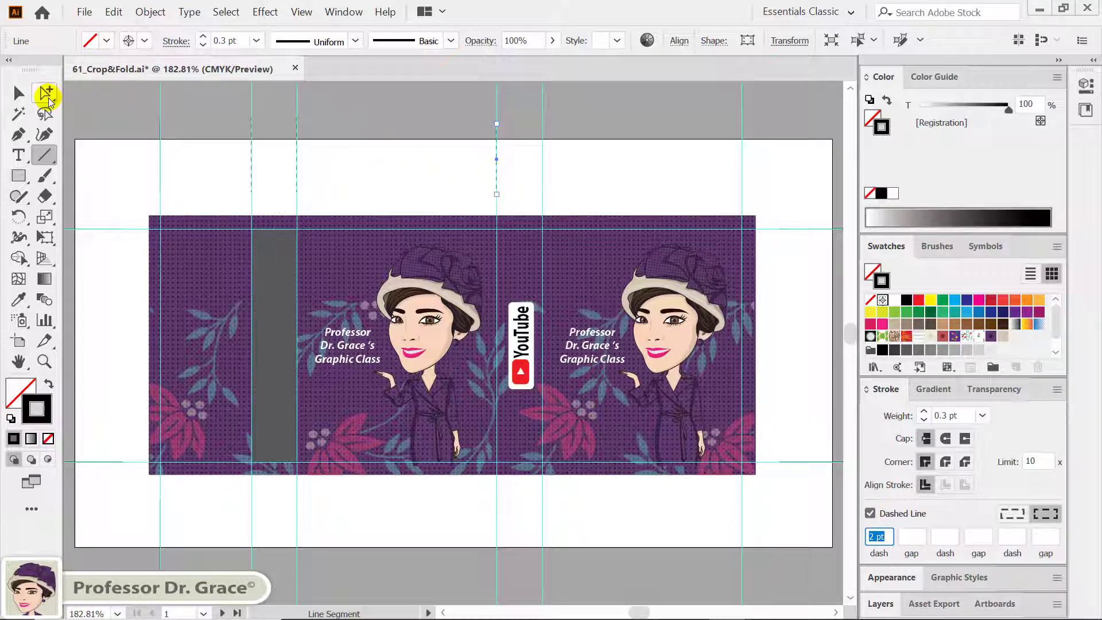
pyautogui.click(438, 187)
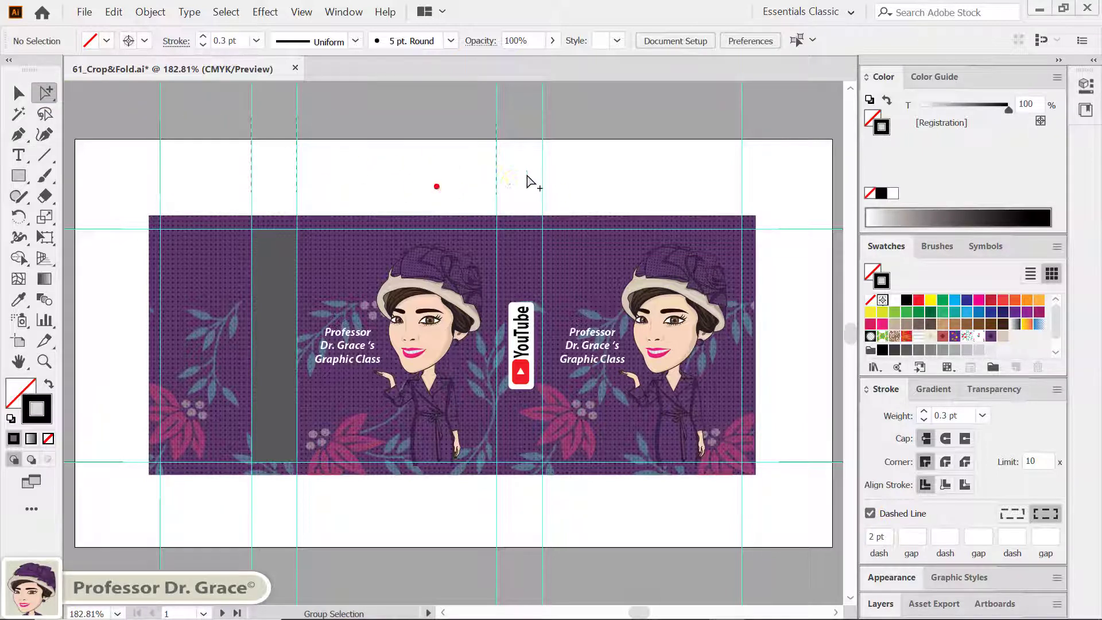
# Copy the dashed fold mark onto the next guide right, then duplicate all four below the banner.
pyautogui.click(497, 188)
pyautogui.moveTo(497, 189); pyautogui.dragTo(544, 201)
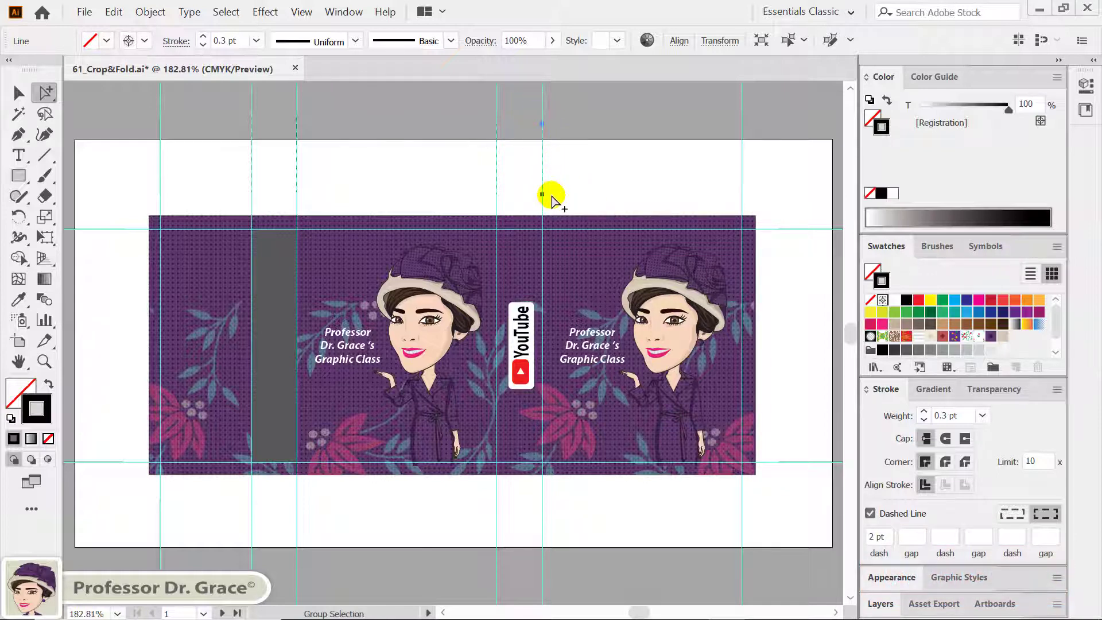
pyautogui.moveTo(569, 201); pyautogui.dragTo(234, 139)
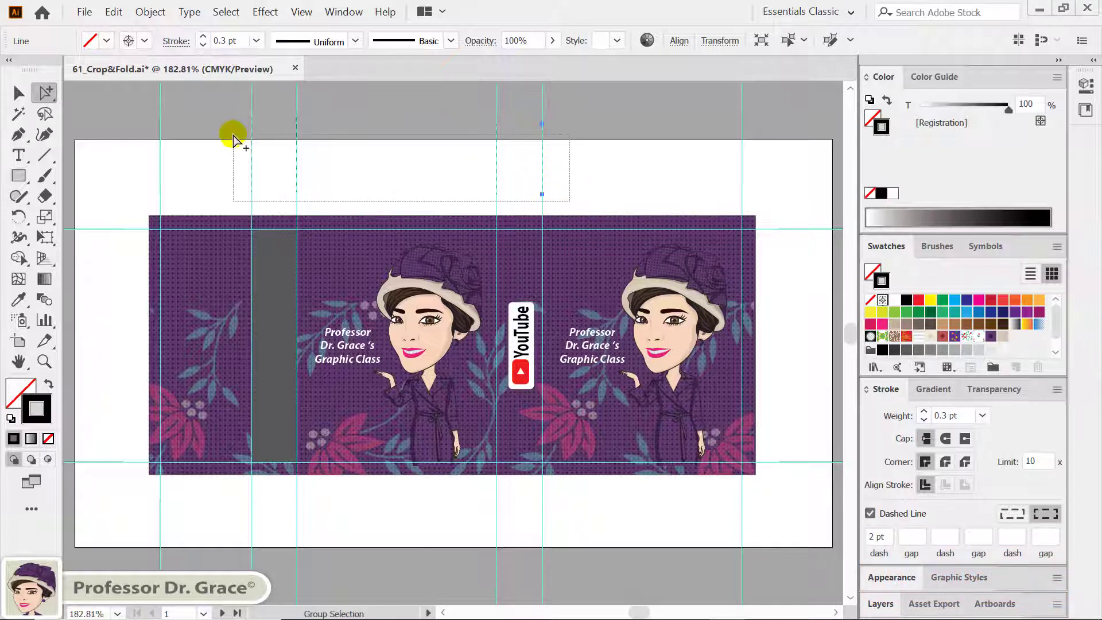
pyautogui.hotkey('alt', 'shift')
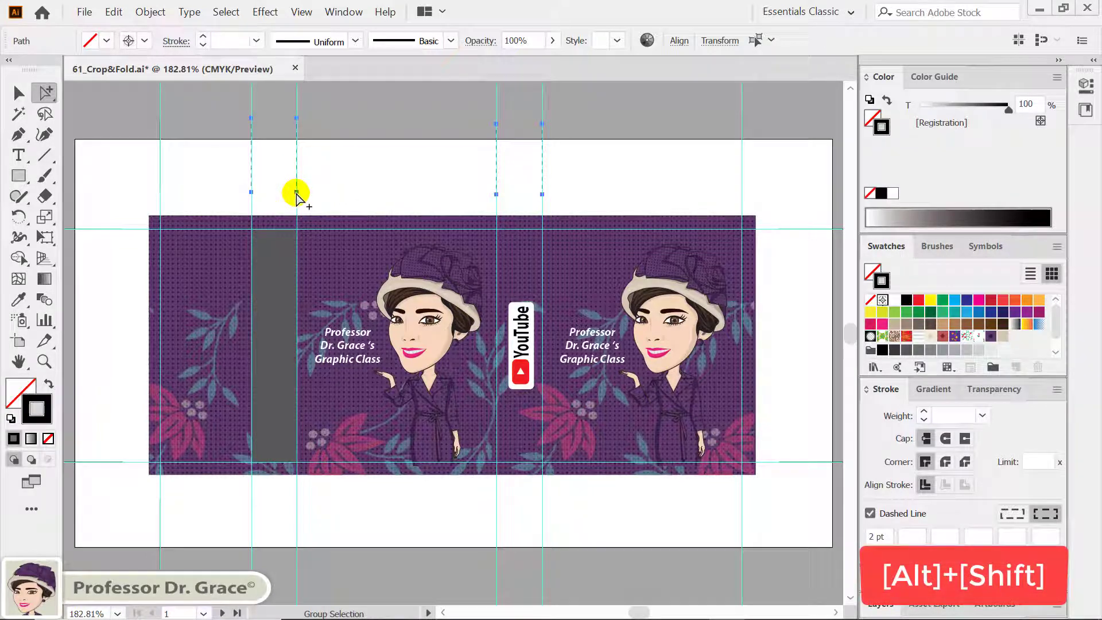
pyautogui.moveTo(297, 198)
pyautogui.mouseDown()
pyautogui.moveTo(276, 567)
pyautogui.moveTo(283, 561)
pyautogui.mouseUp()
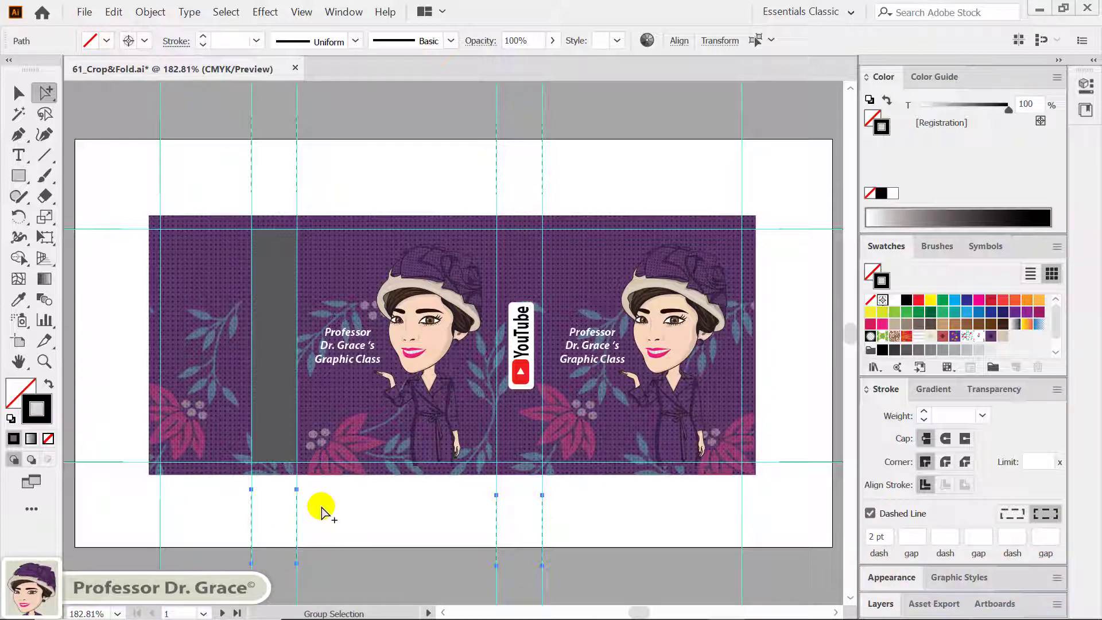
pyautogui.hotkey('ctrl', ';')
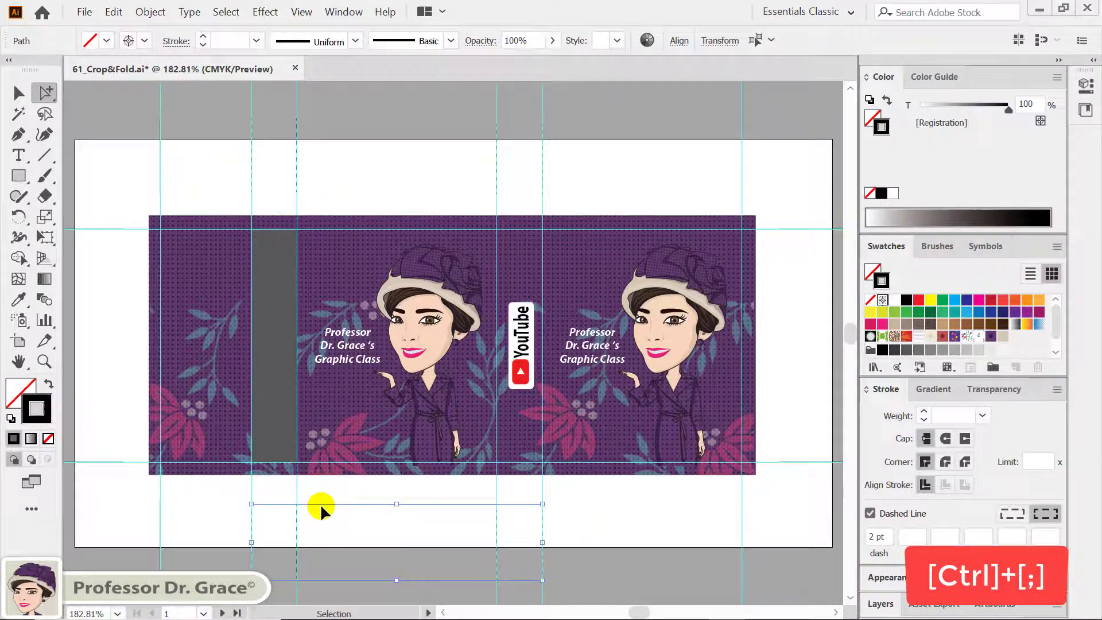
# Hide the guides and deselect to preview the finished crop and fold marks.
pyautogui.hotkey('ctrl', ';')
pyautogui.press('a')
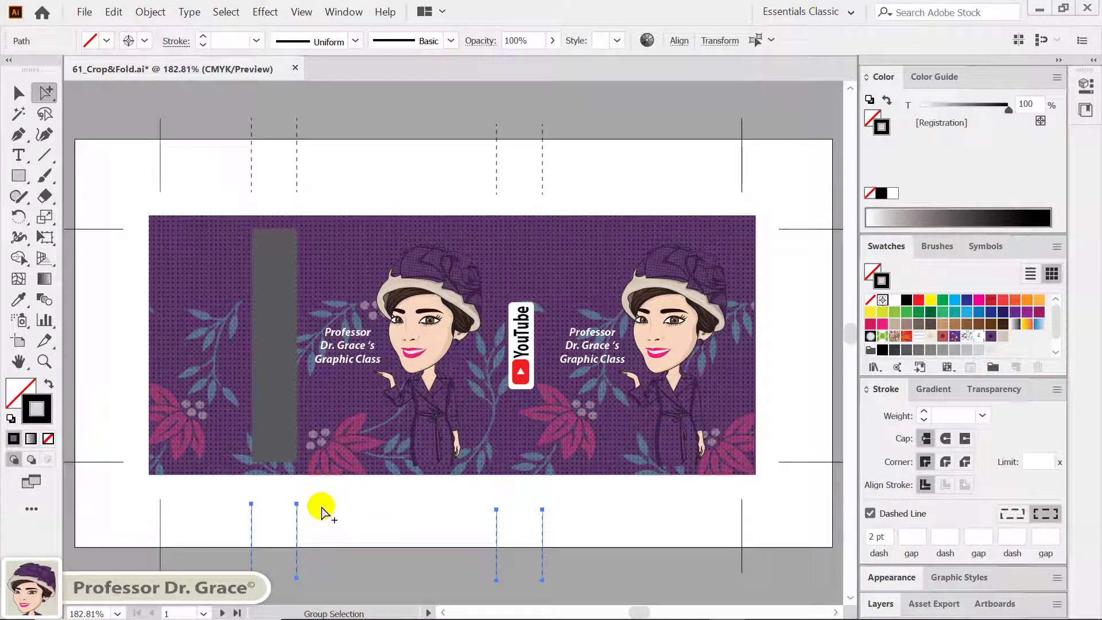
pyautogui.click(321, 508)
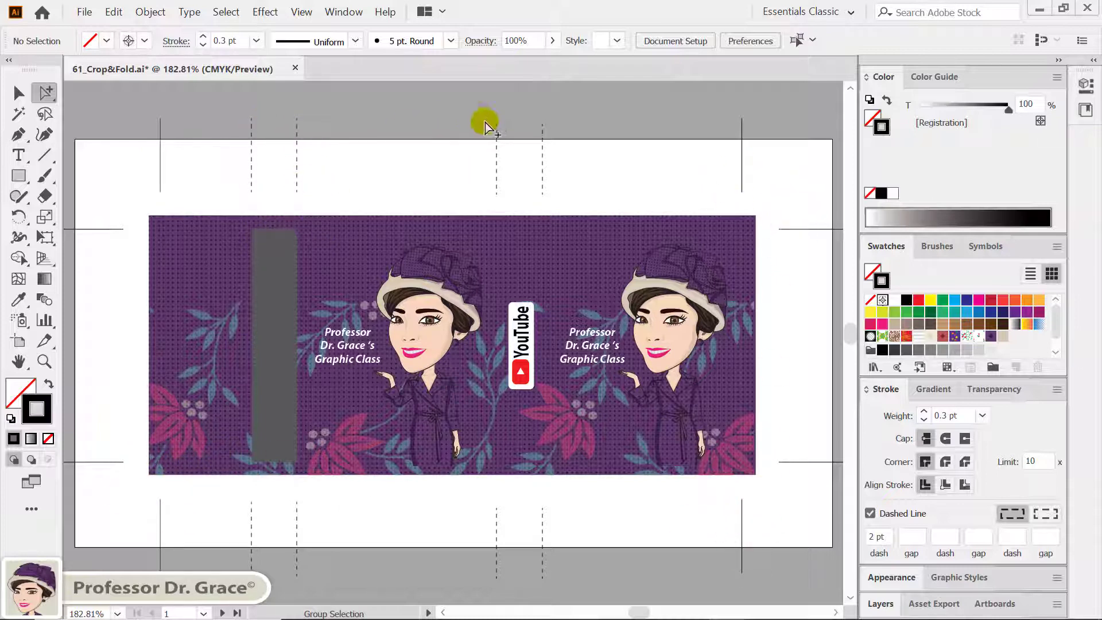
# Fit the artboard in the window and pan down to the business card artboard.
pyautogui.press('space')
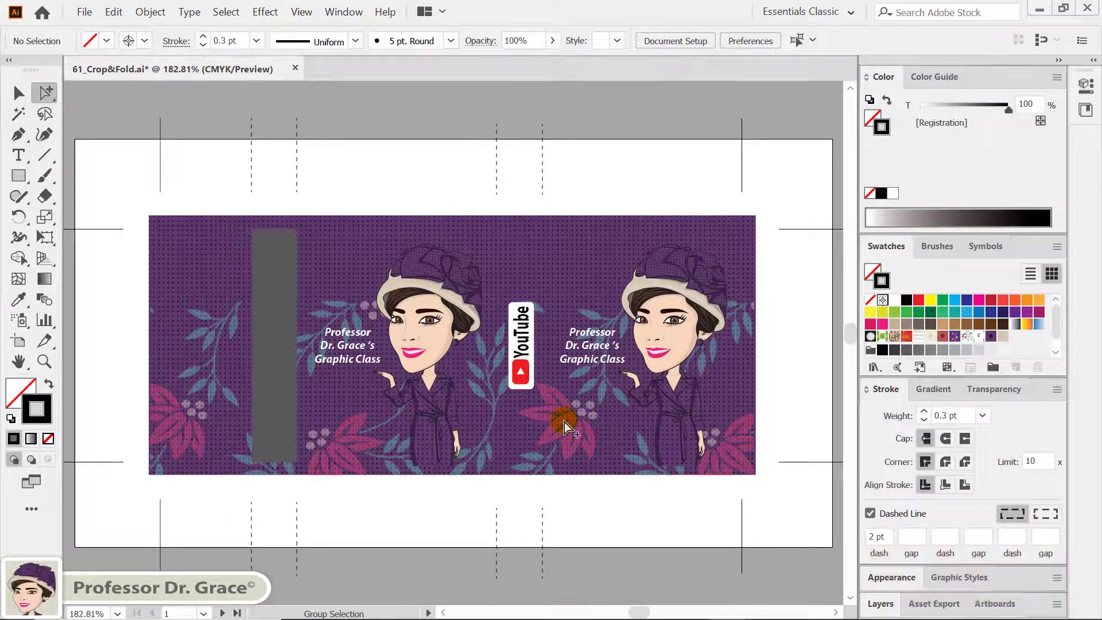
pyautogui.hotkey('ctrl', '0')
pyautogui.moveTo(601, 520); pyautogui.dragTo(590, 190)
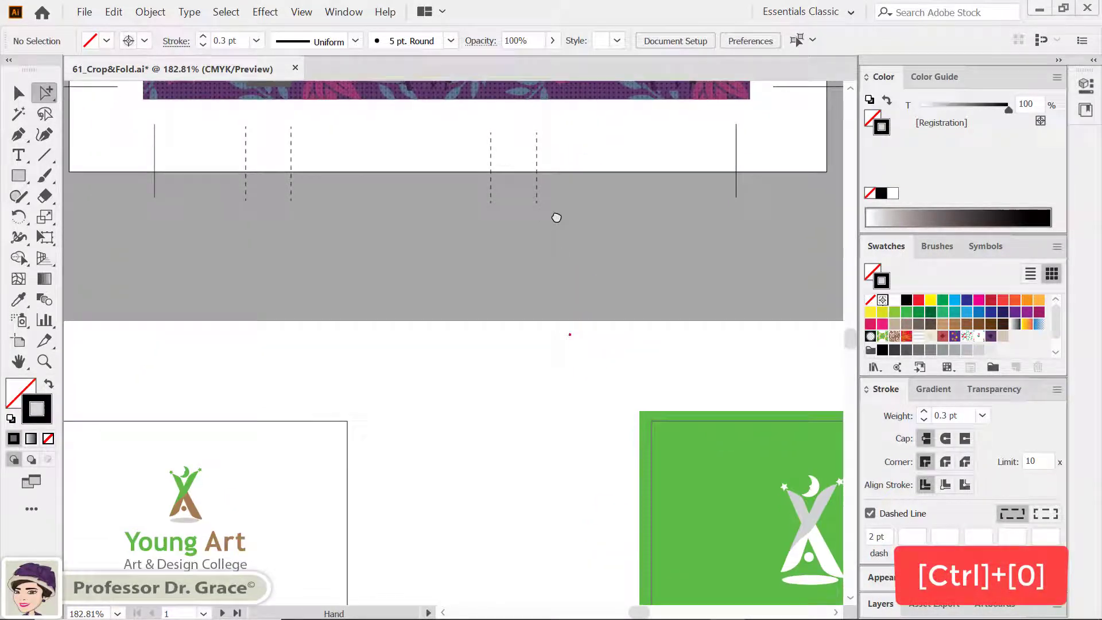
# Fit the business-card artboard in view and marquee-select both card frames for the Effect menu.
pyautogui.scroll(-3, 551, 218)
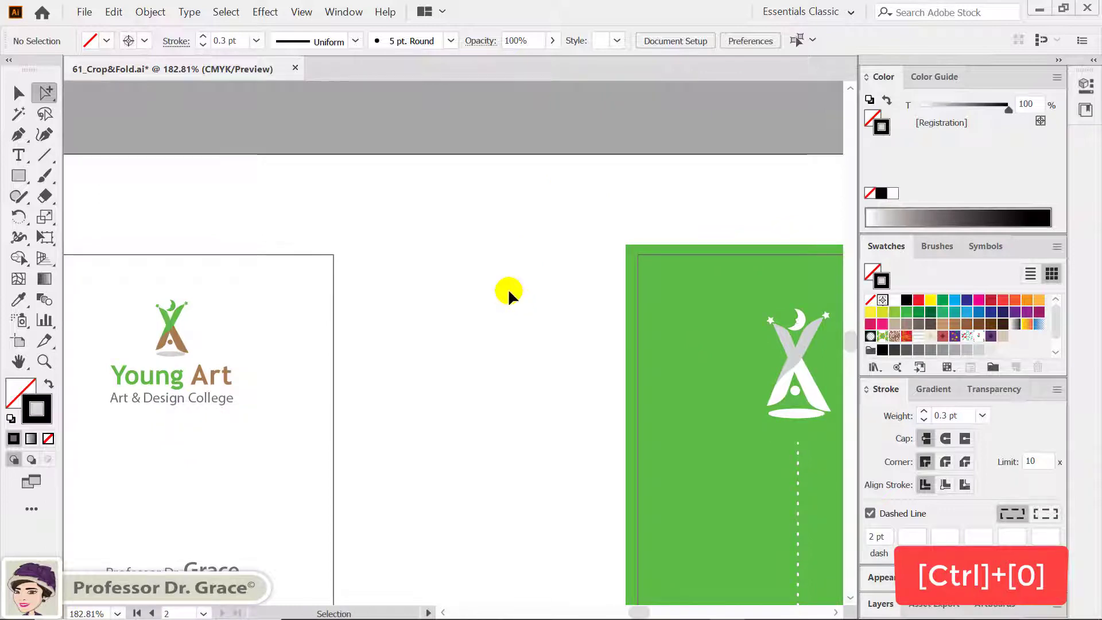
pyautogui.hotkey('ctrl', '0')
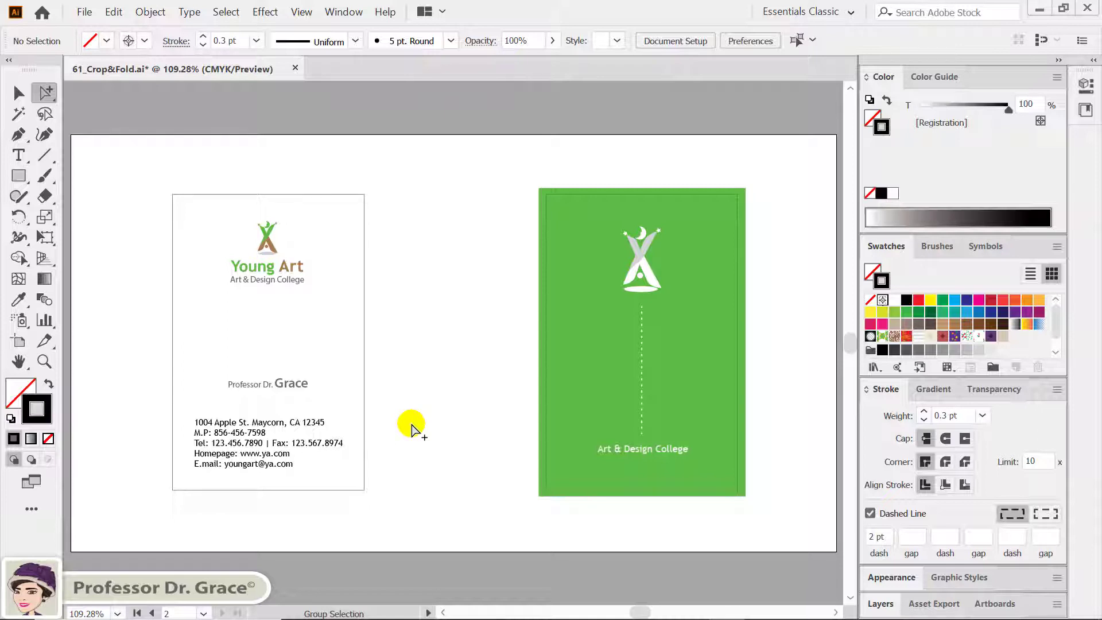
pyautogui.press('shift')
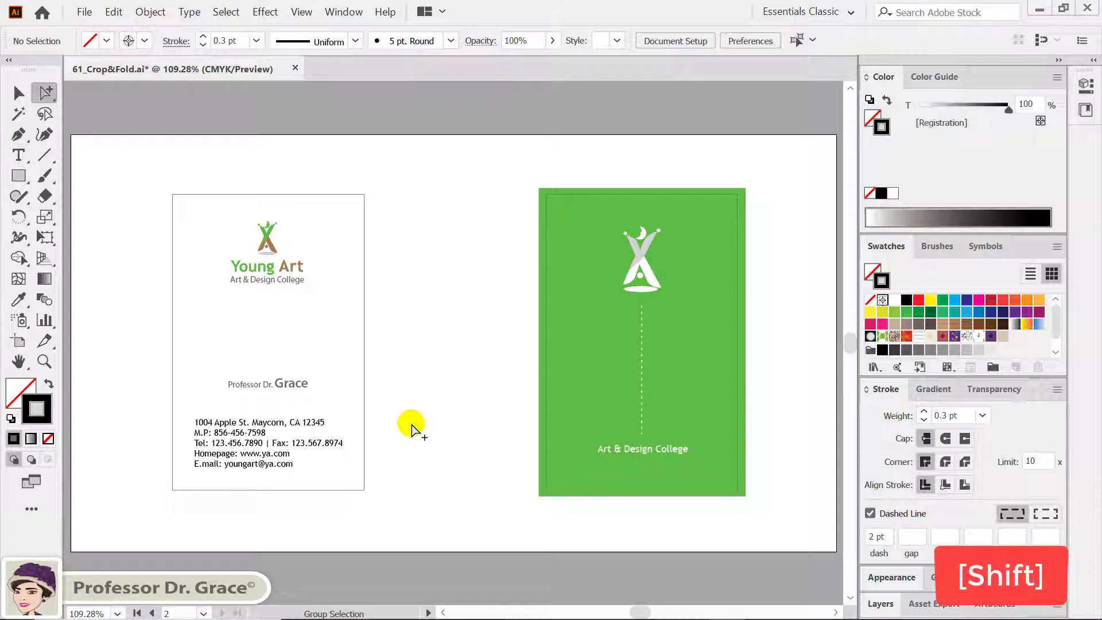
pyautogui.moveTo(313, 143)
pyautogui.mouseDown()
pyautogui.moveTo(492, 201)
pyautogui.moveTo(594, 208)
pyautogui.mouseUp()
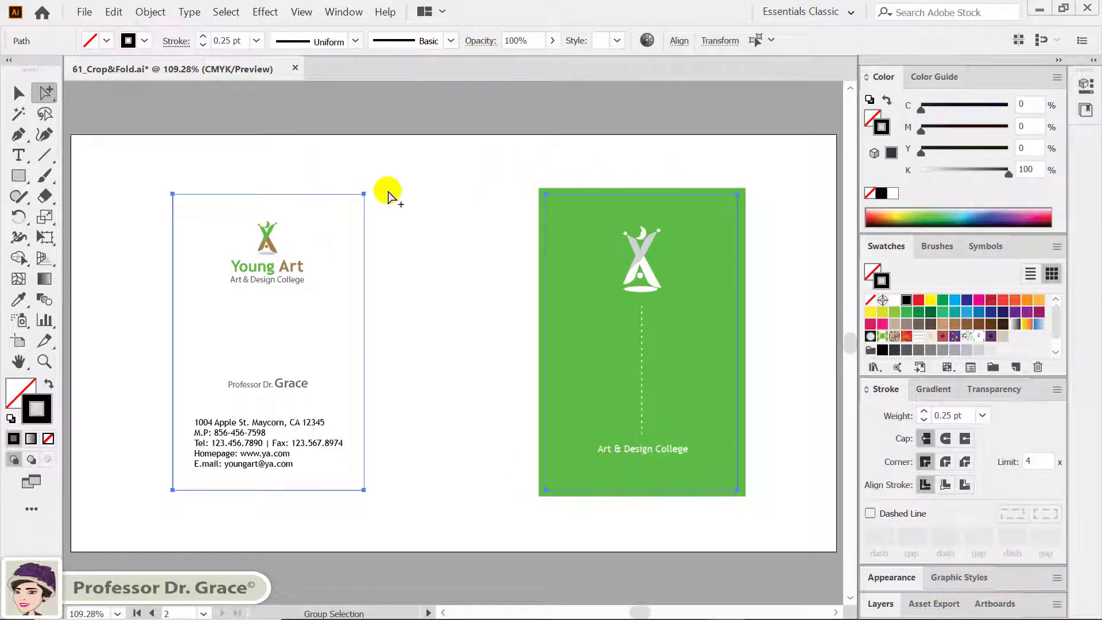
pyautogui.click(265, 12)
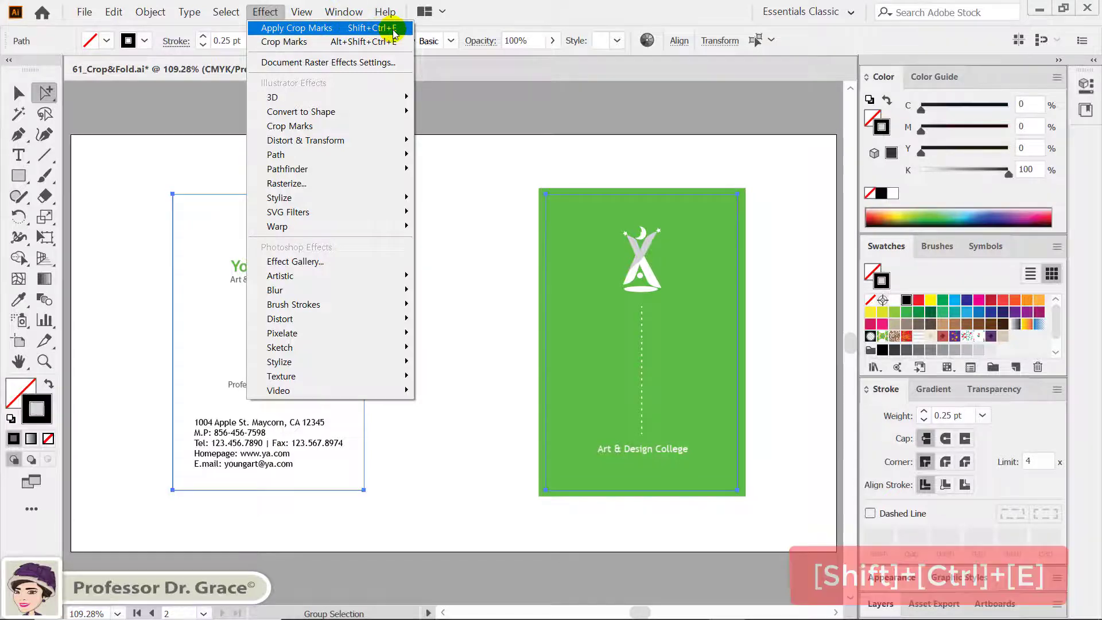
# Apply Crop Marks to the white front and green back cards, then deselect to inspect.
pyautogui.click(394, 29)
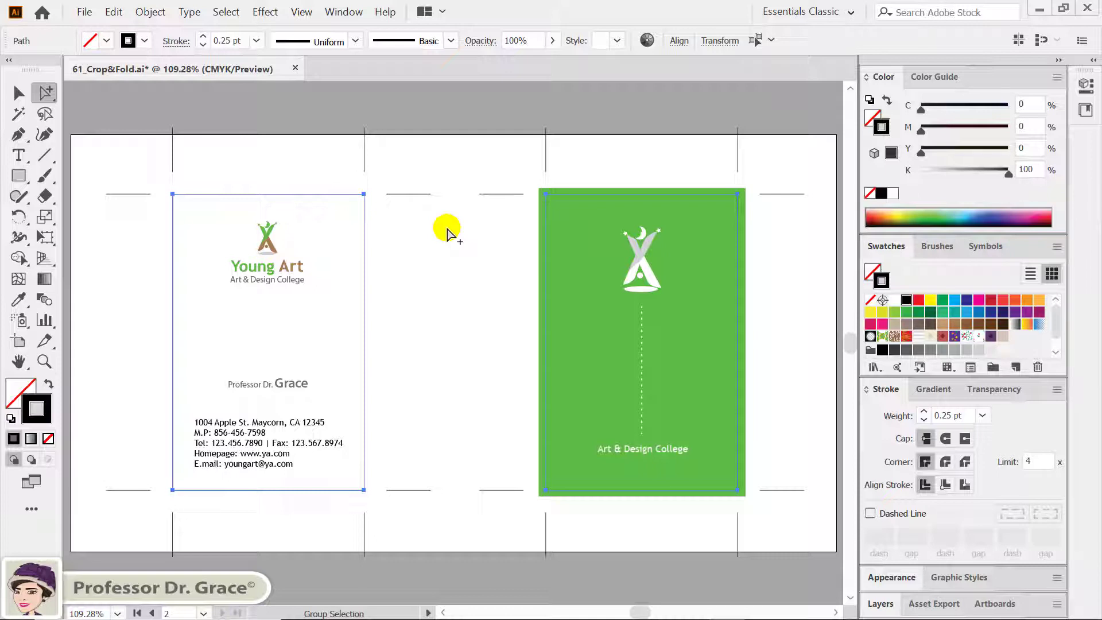
pyautogui.click(445, 233)
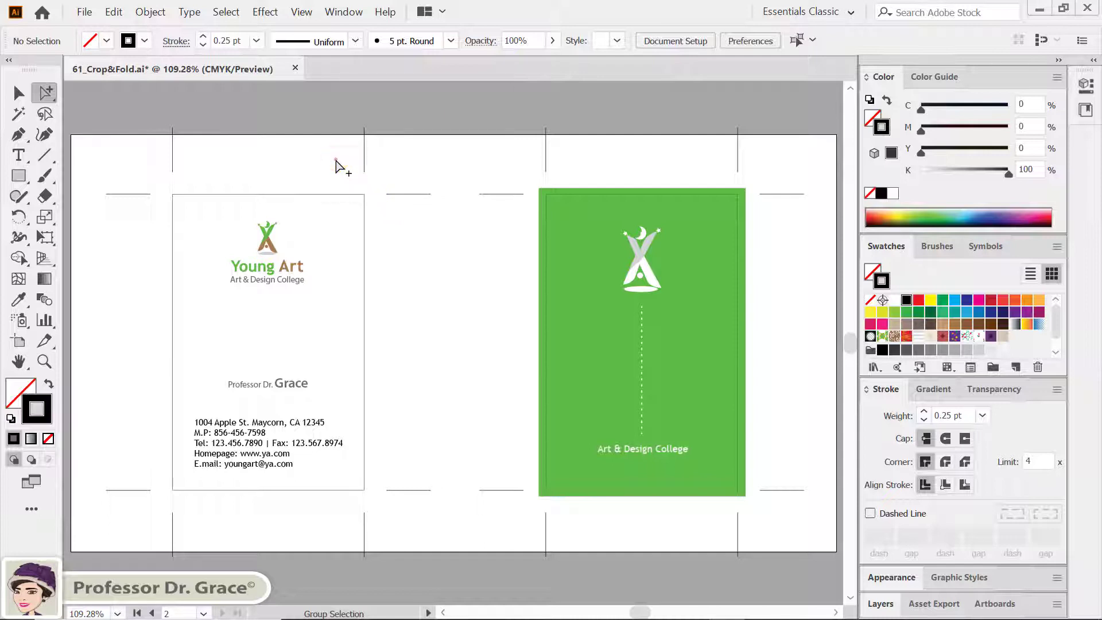
# Set both card frames' stroke to None so only the crop marks frame them.
pyautogui.moveTo(291, 167); pyautogui.dragTo(599, 228)
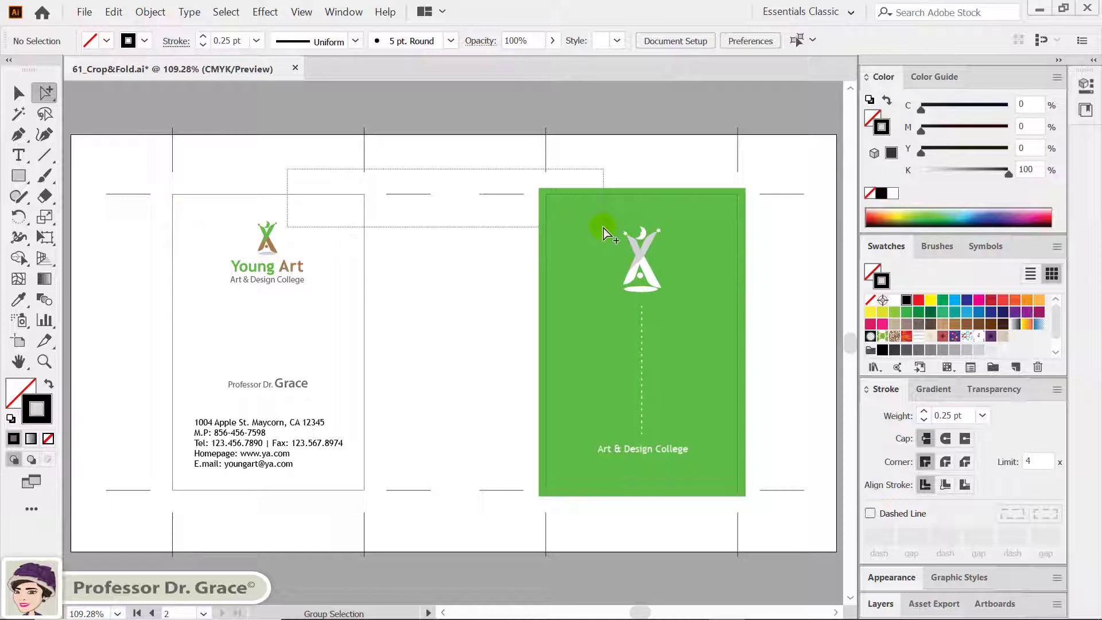
pyautogui.click(49, 439)
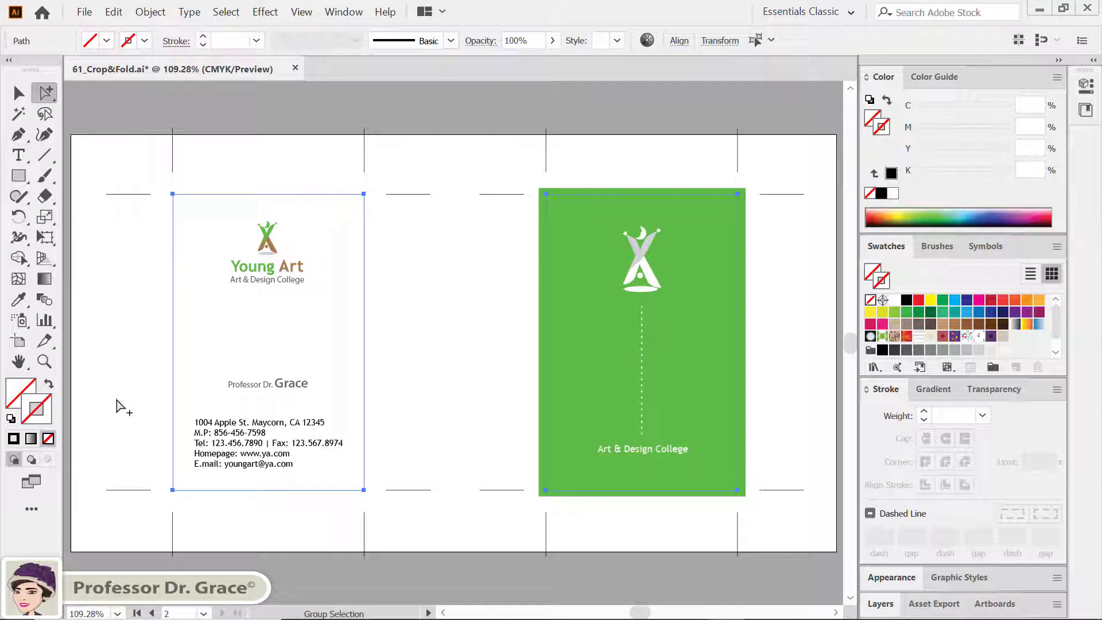
pyautogui.click(116, 404)
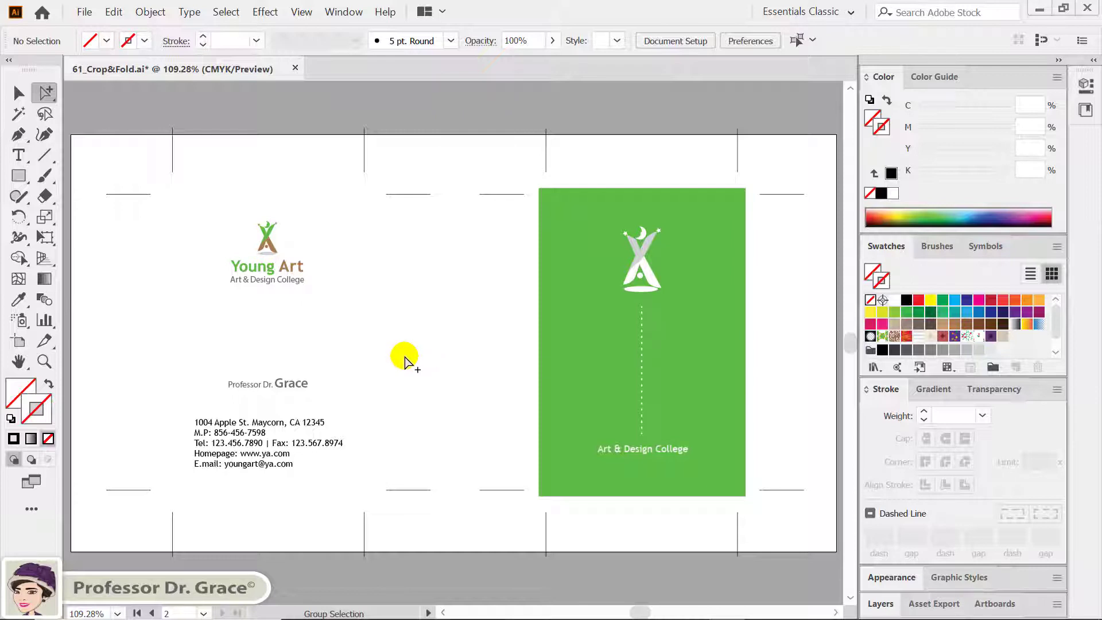
# Open the Print dialog and preview page 2 of 2, the business-card artboard.
pyautogui.click(86, 12)
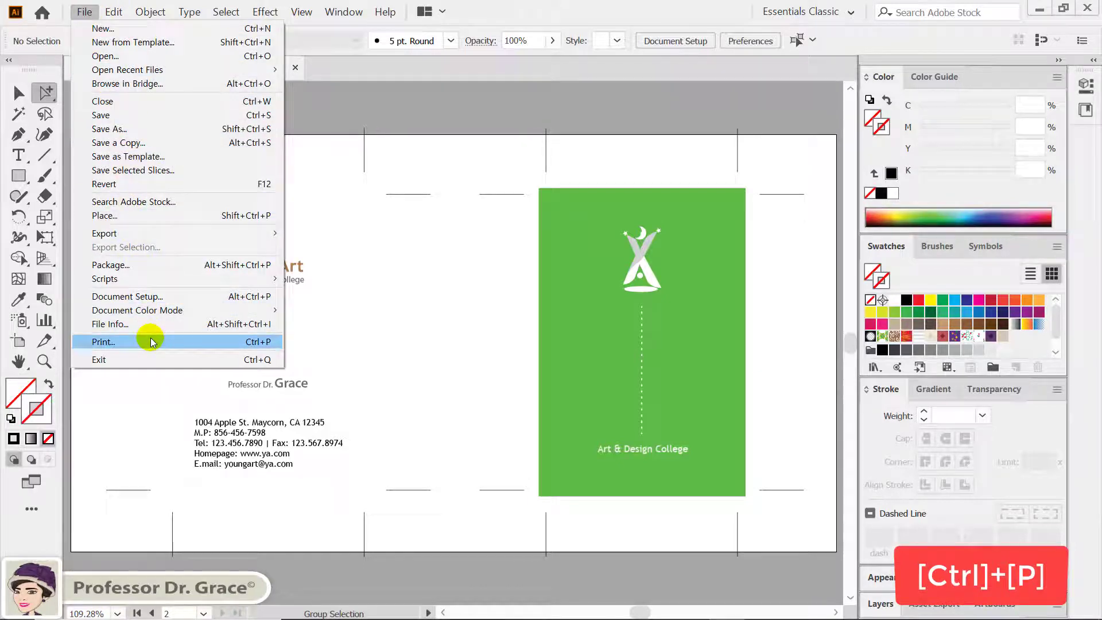
pyautogui.click(266, 344)
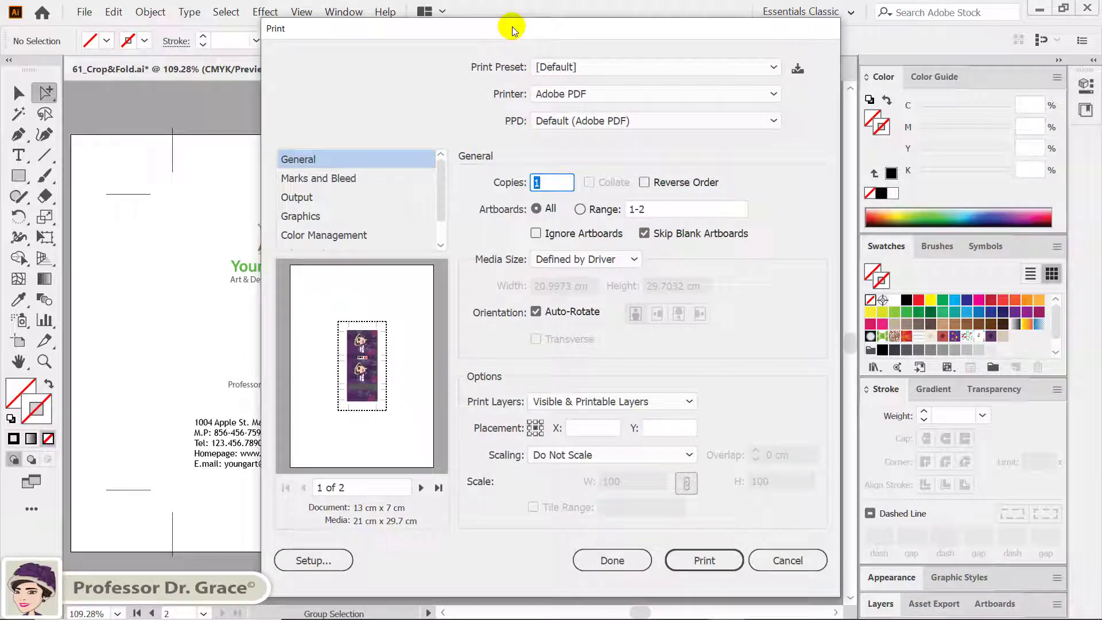
pyautogui.moveTo(512, 31); pyautogui.dragTo(426, 35)
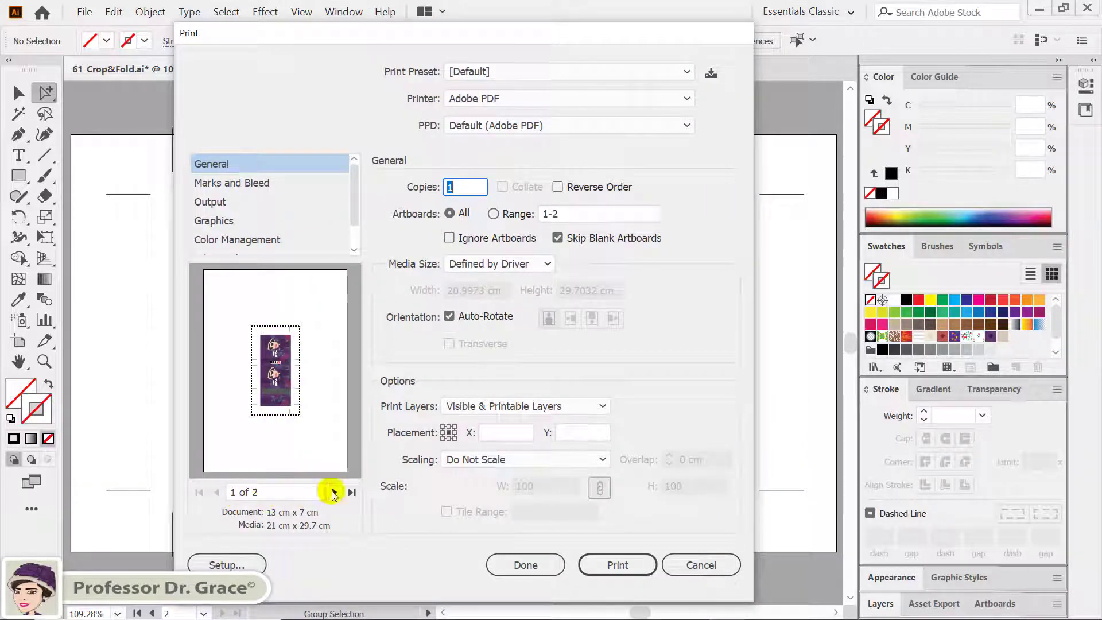
pyautogui.click(333, 492)
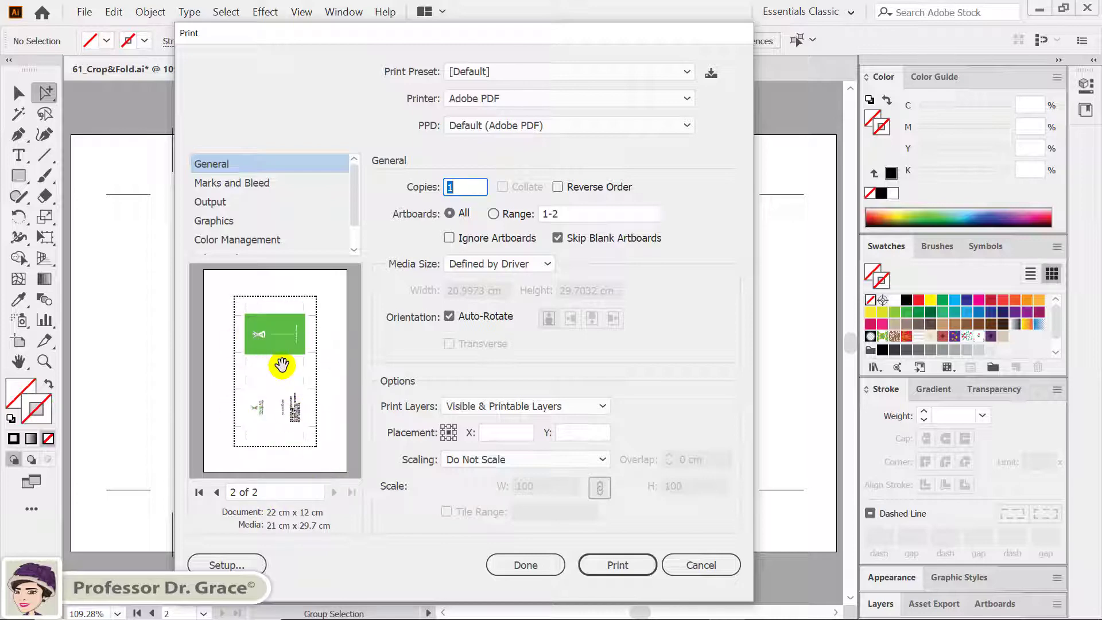
# Turn on All Printer's Marks except Trim Marks under Marks and Bleed, and print.
pyautogui.click(249, 184)
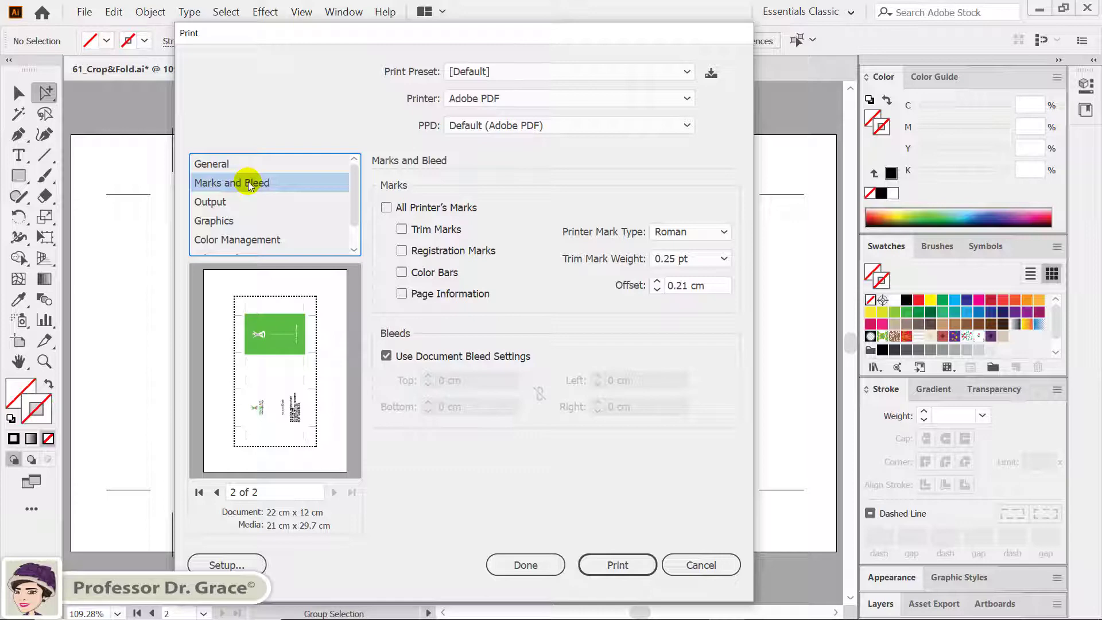
pyautogui.click(386, 208)
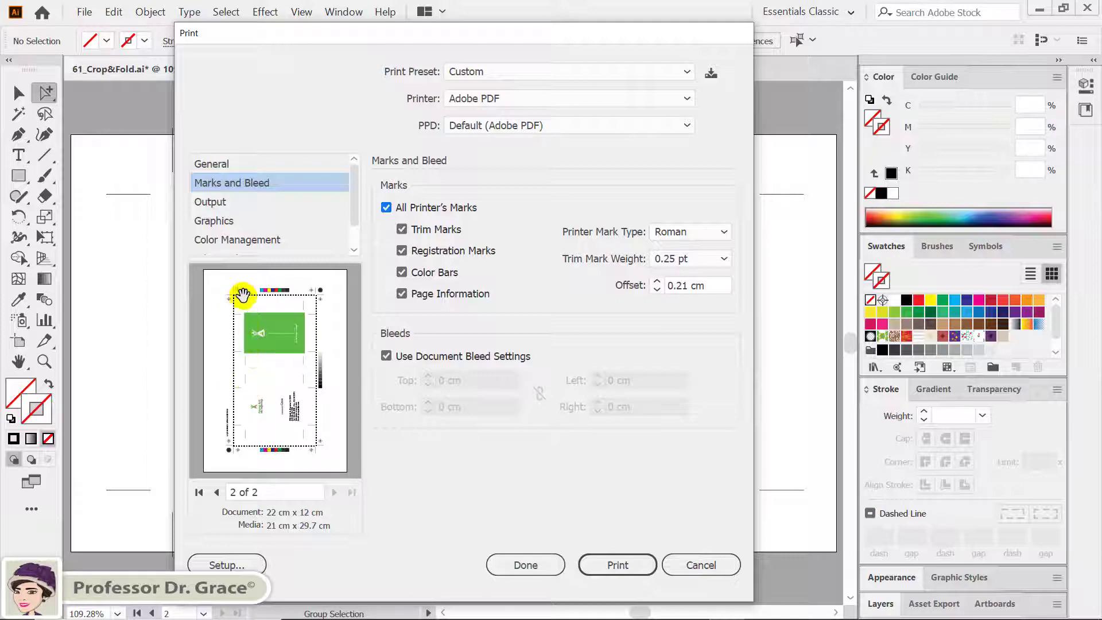
pyautogui.click(401, 230)
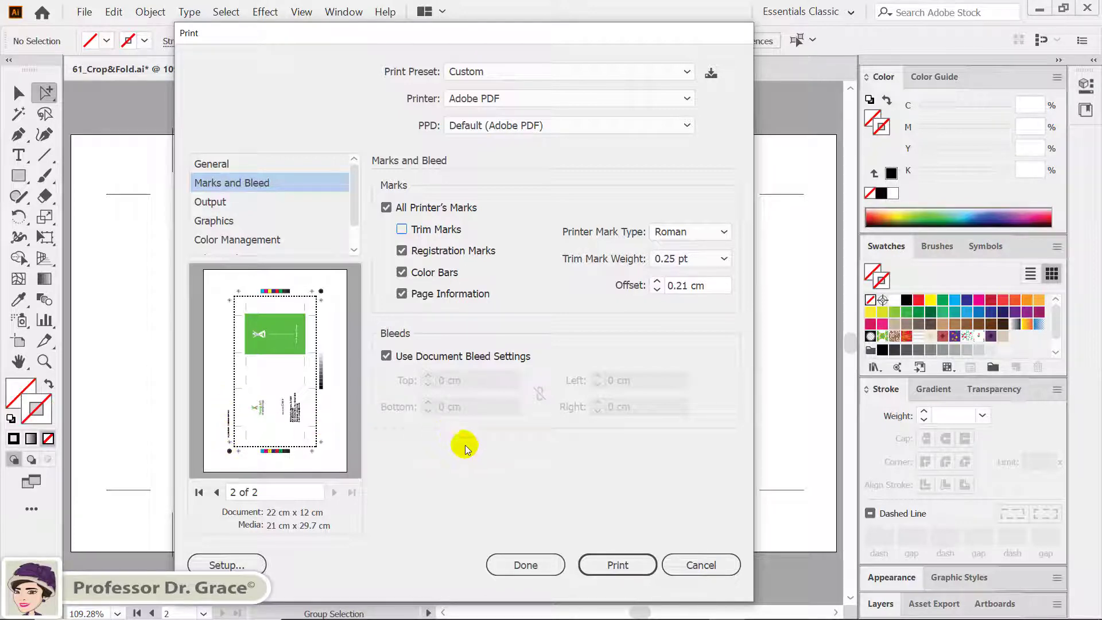
pyautogui.click(610, 565)
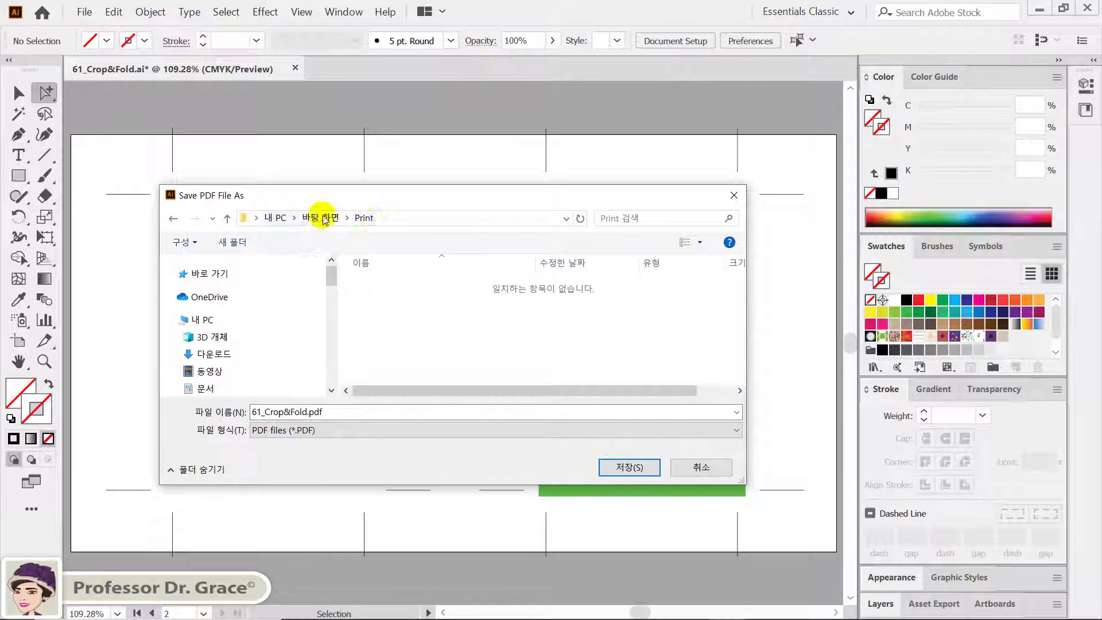
# Save the print output as 61_Crop&Fold.pdf with file type PDF files (*.PDF).
pyautogui.click(367, 430)
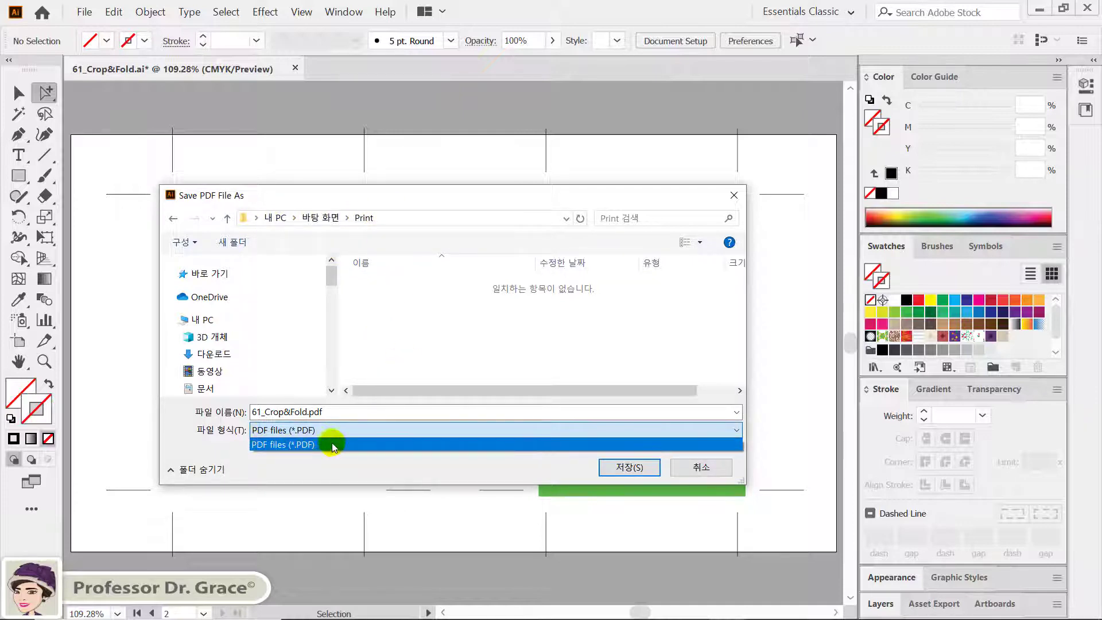
pyautogui.click(308, 445)
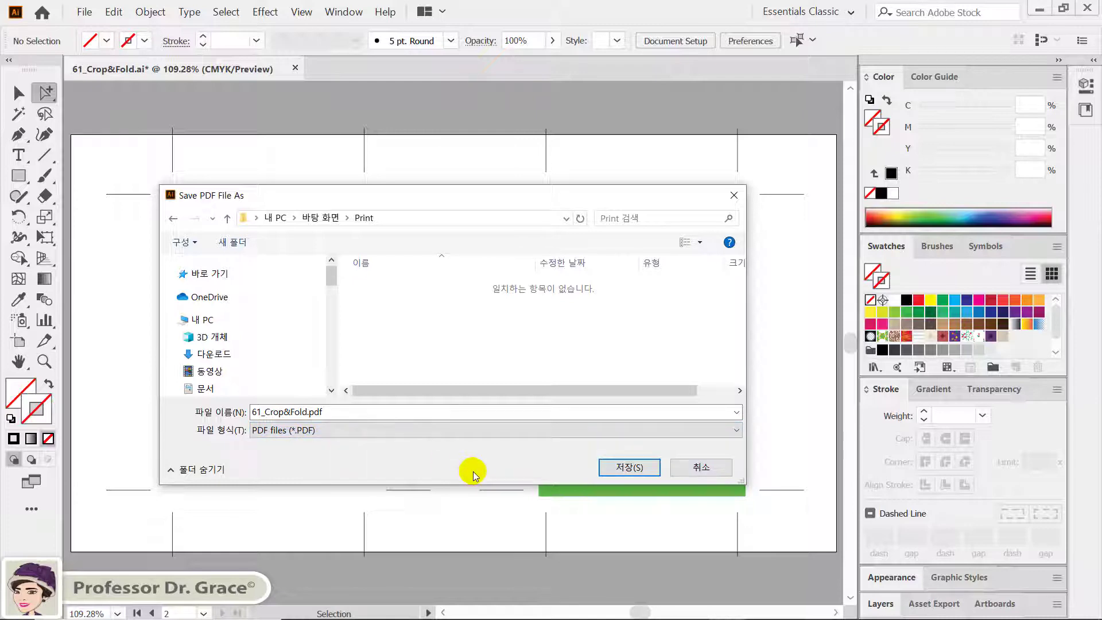
pyautogui.click(629, 467)
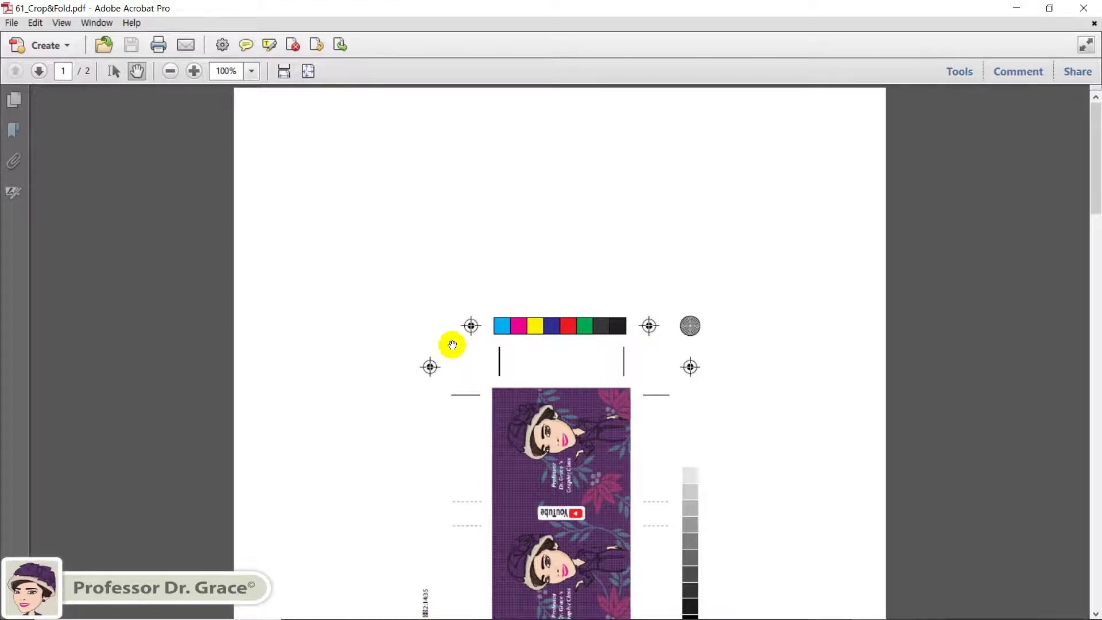
# Scroll through 61_Crop&Fold.pdf, then switch Acrobat to Two Page View to show banner and cards.
pyautogui.scroll(-2, 394, 315)
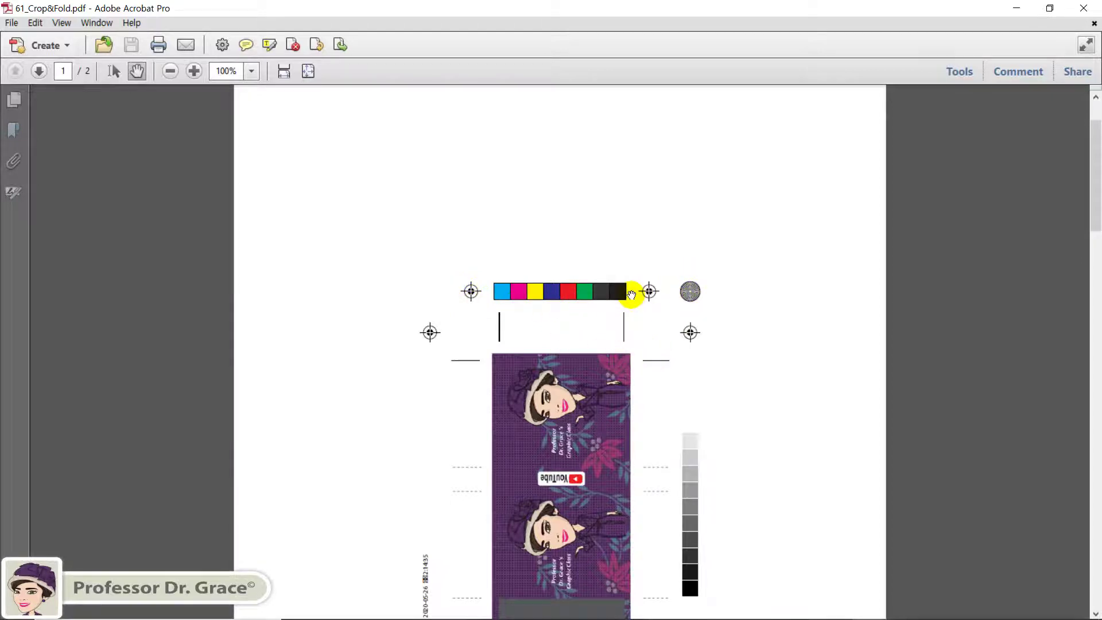
pyautogui.scroll(-6, 637, 436)
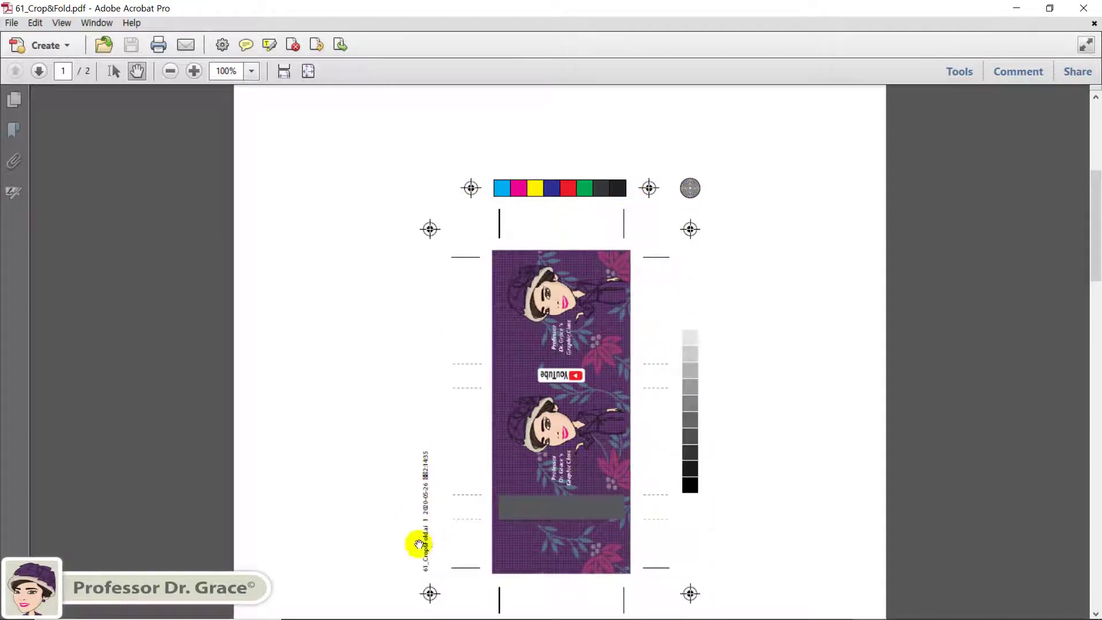
pyautogui.scroll(-1, 446, 526)
pyautogui.scroll(-1, 447, 525)
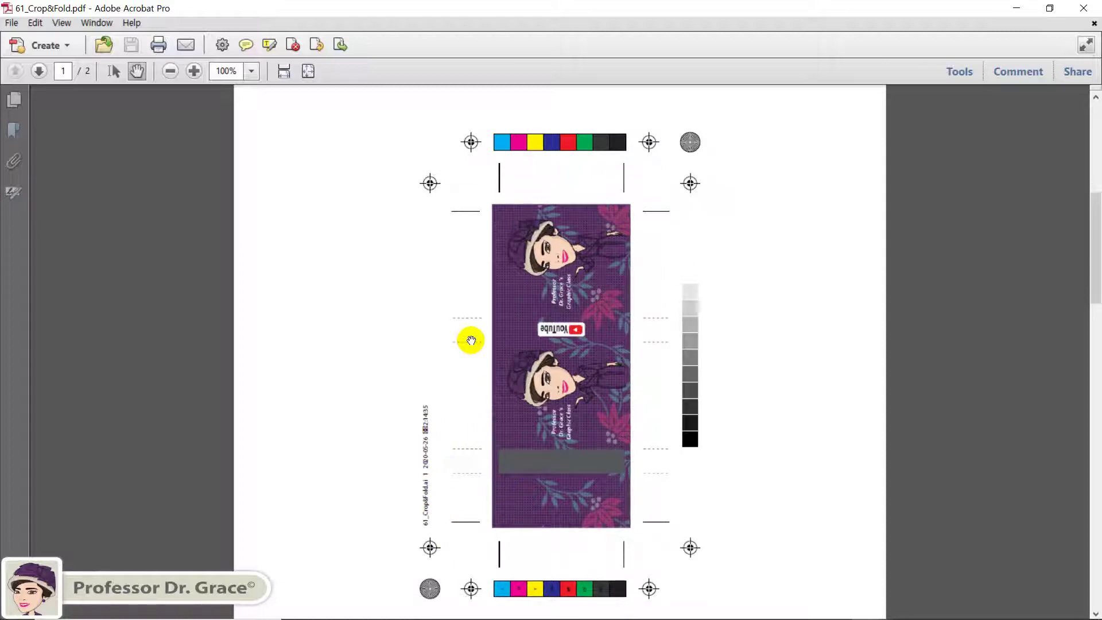
pyautogui.click(62, 26)
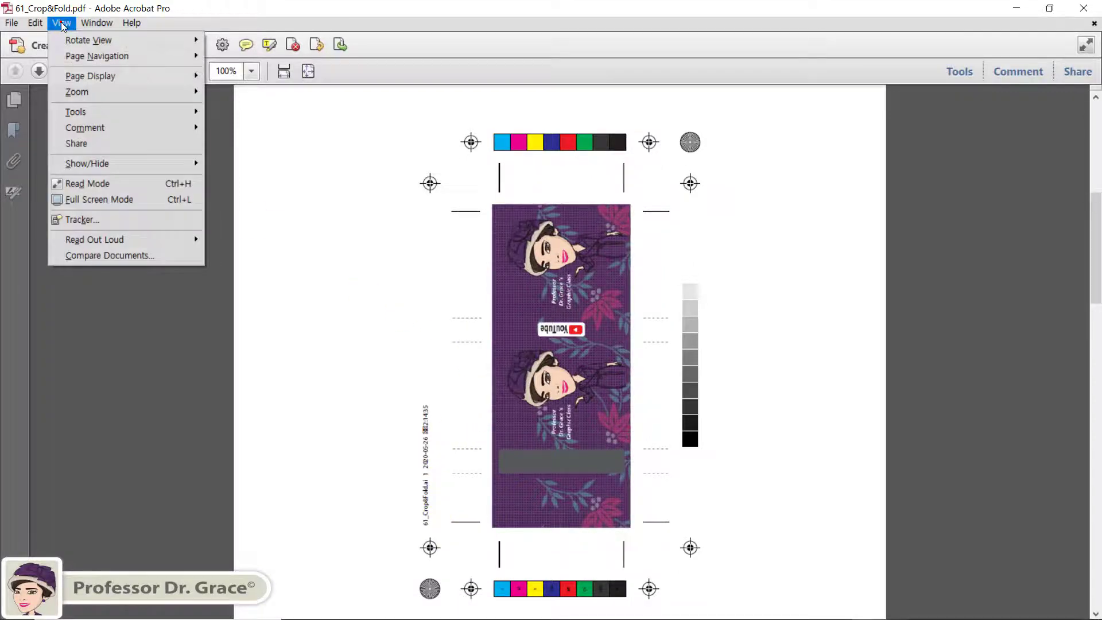
pyautogui.moveTo(89, 75)
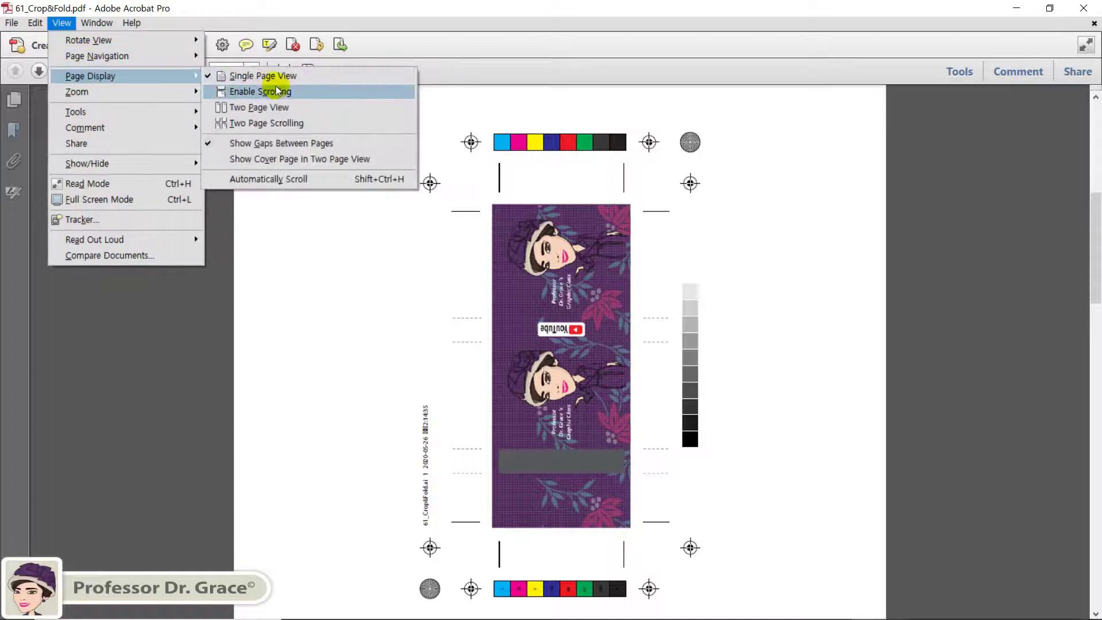
pyautogui.click(280, 107)
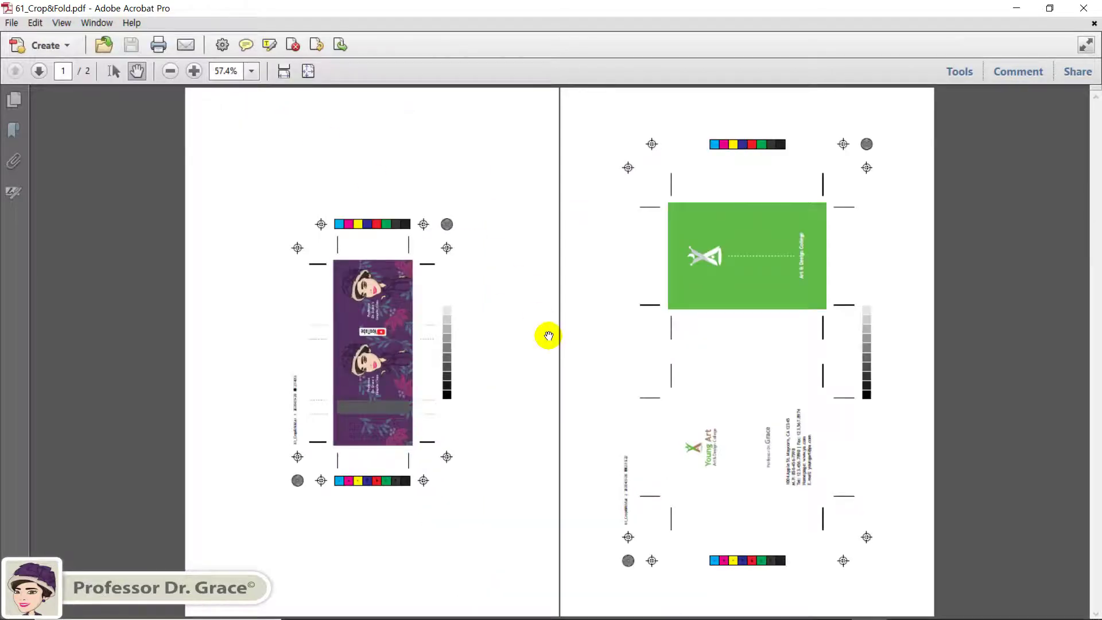